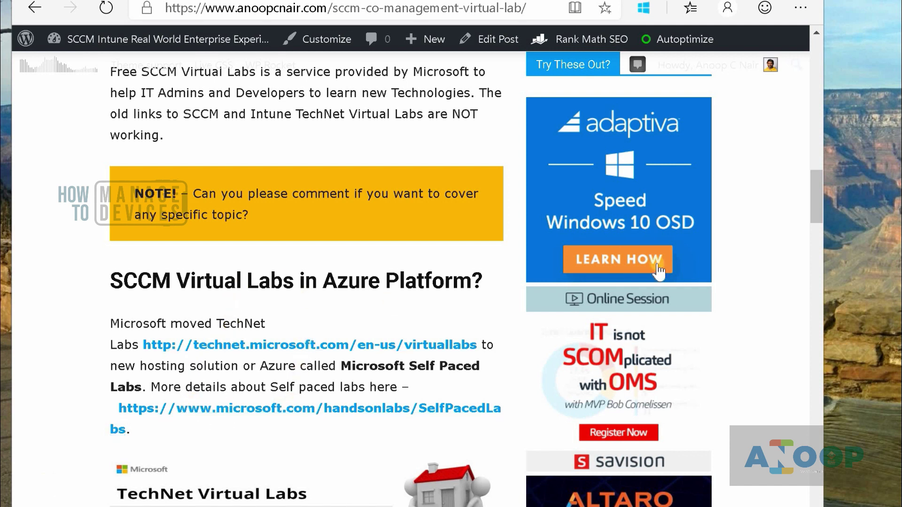
- Scroll the anoopcnair.com article and follow its link to Microsoft's Self-Paced Labs page
drag(812, 115, 820, 207)
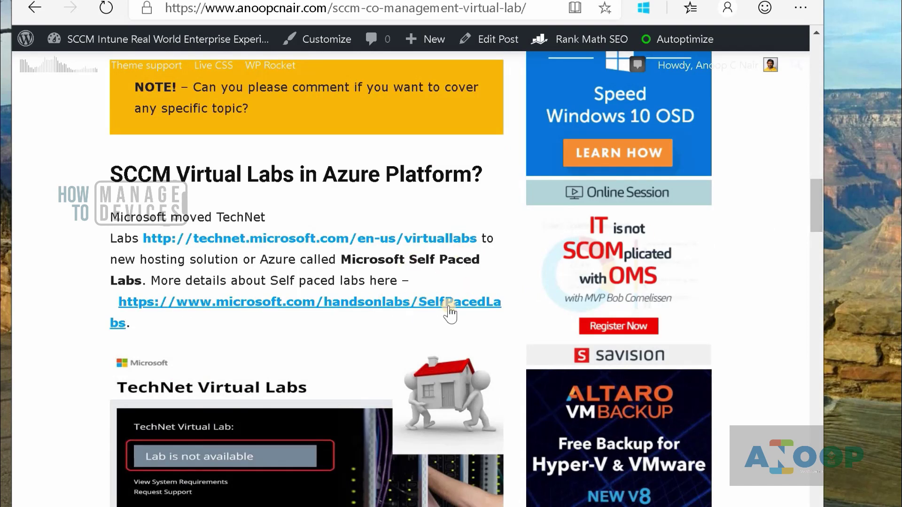
click(465, 312)
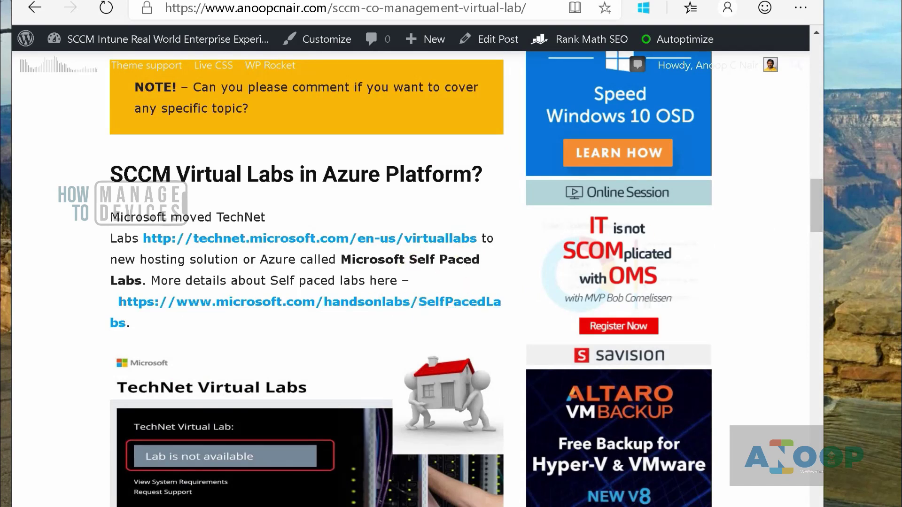
- Search Hands-on Labs for Intune and launch the lab on securing enterprise mobile data
scroll(816, 249, up, 2)
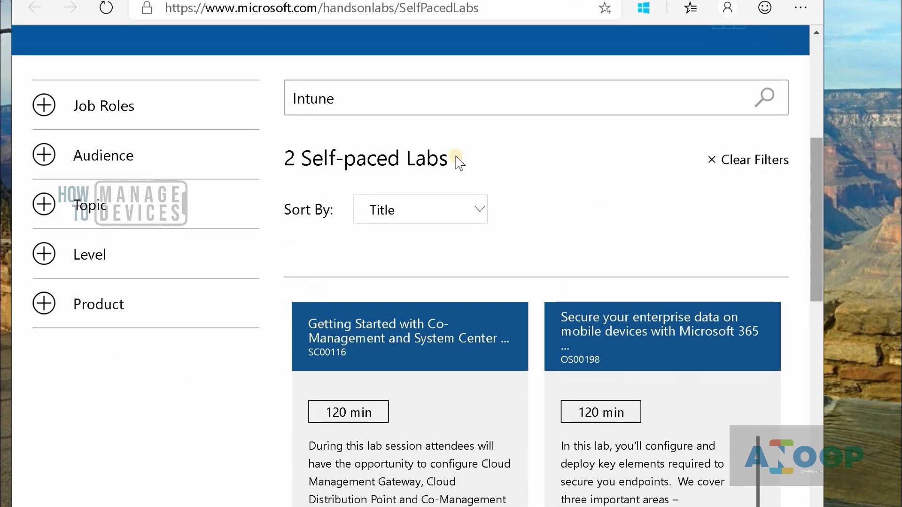
drag(392, 99, 262, 94)
scroll(828, 273, down, 5)
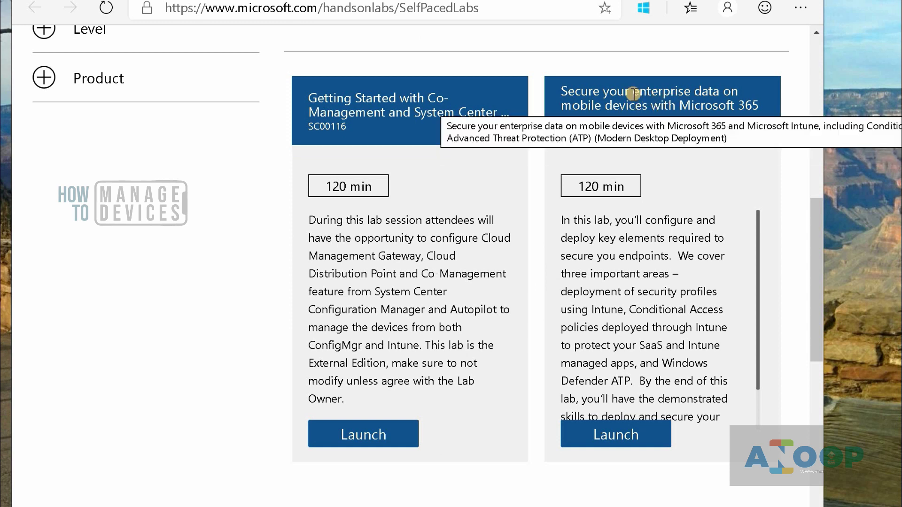
click(614, 433)
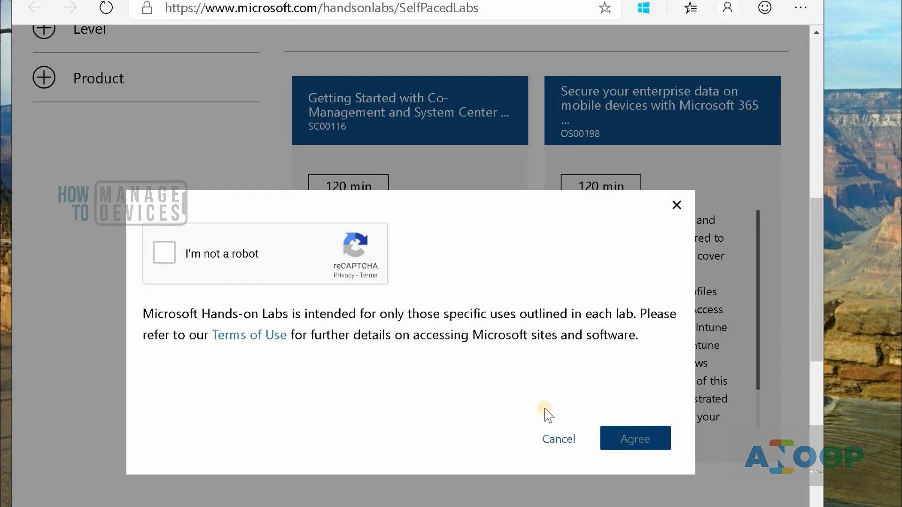
- Pass the reCAPTCHA, accept the lab terms, sign in and start the ready lab
click(163, 252)
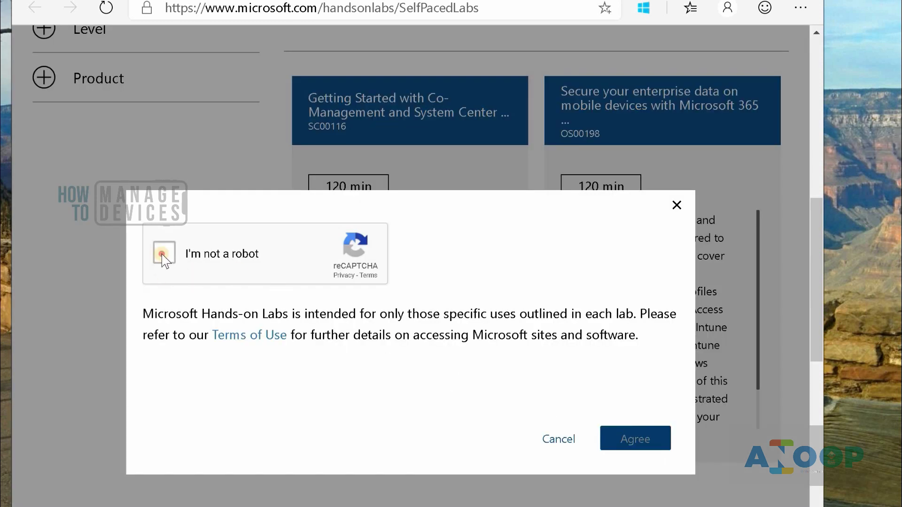
click(630, 442)
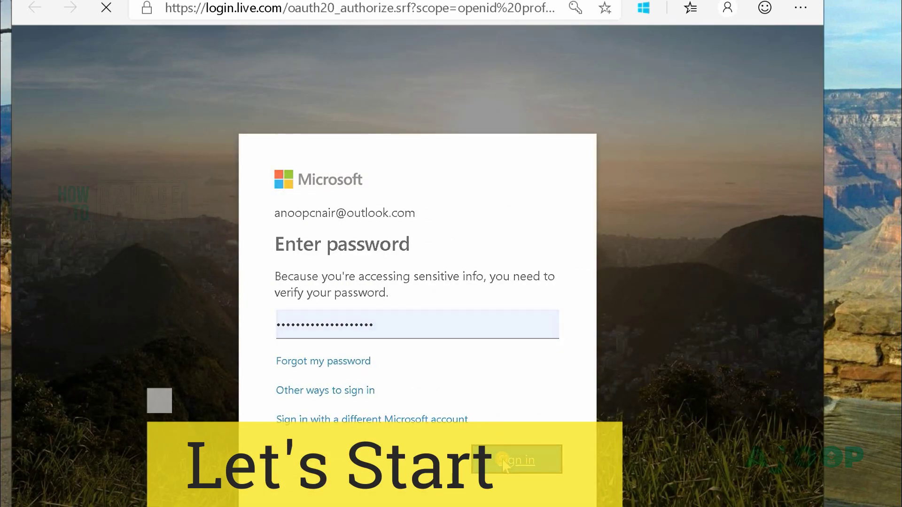
click(503, 460)
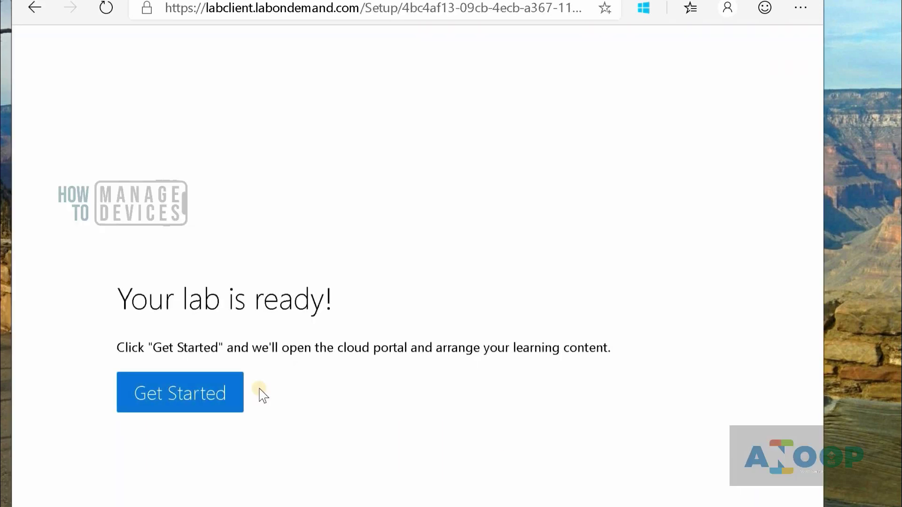
click(212, 392)
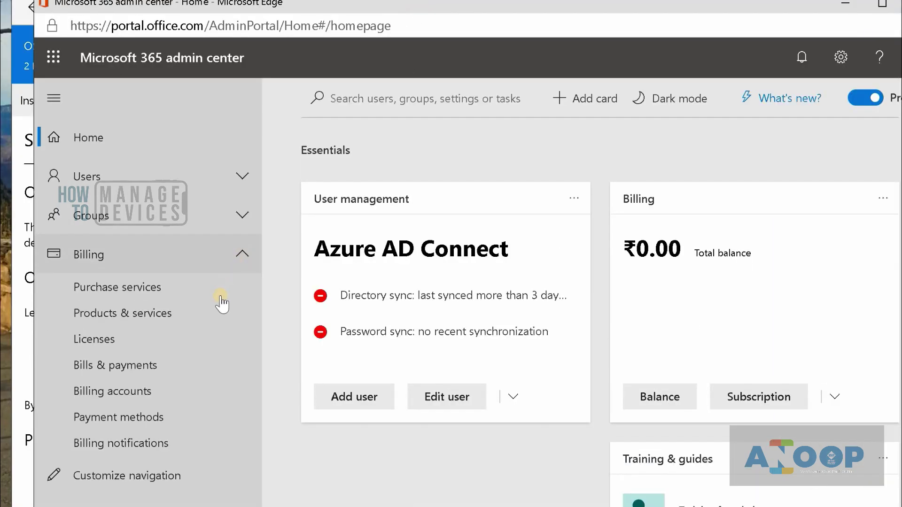
- Check Licenses showing Office 365 E3 with 5 of 5 assigned, then open Purchase services
click(196, 339)
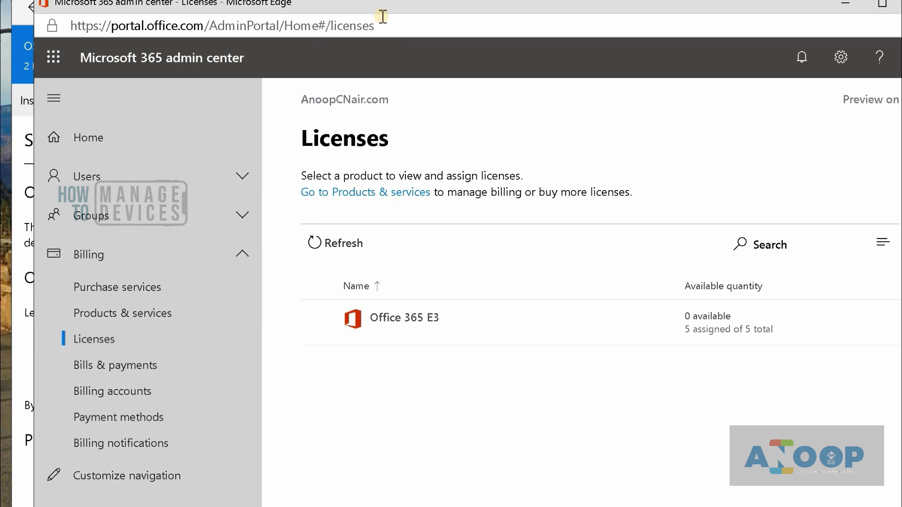
drag(384, 7, 365, 13)
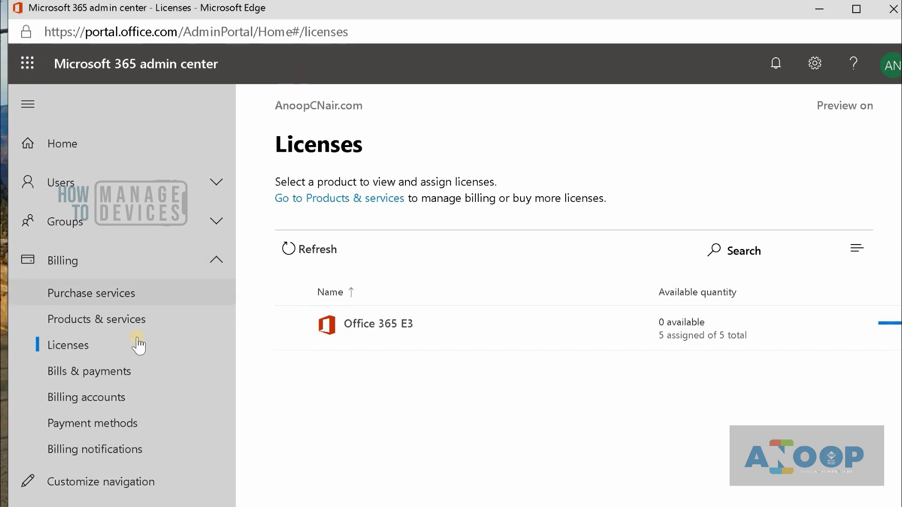
click(109, 295)
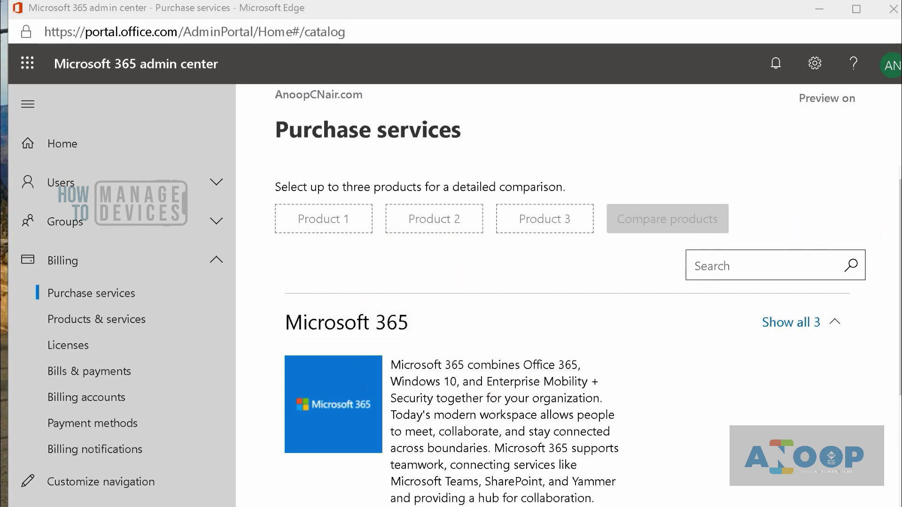
- Scroll to the product cards and mark Microsoft 365 E5 and E3 for comparison
scroll(574, 336, down, 3)
scroll(575, 336, up, 1)
scroll(575, 336, down, 3)
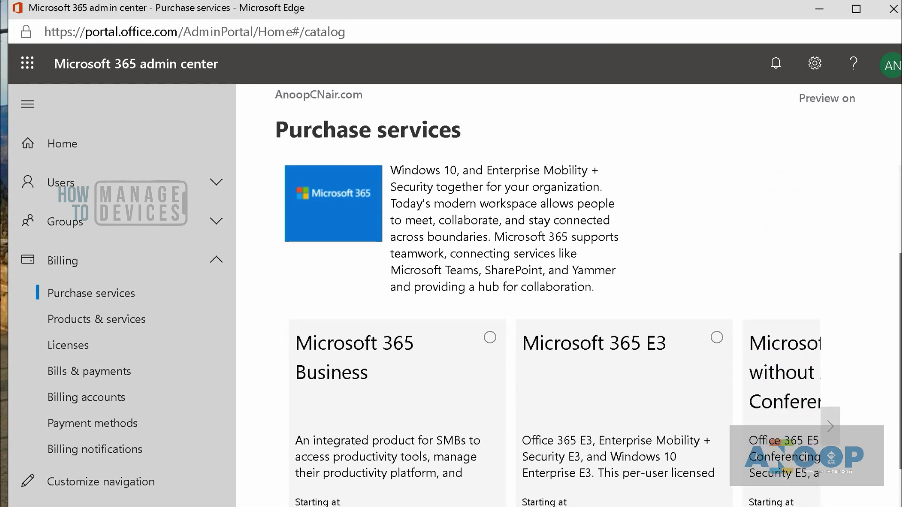
scroll(610, 353, down, 2)
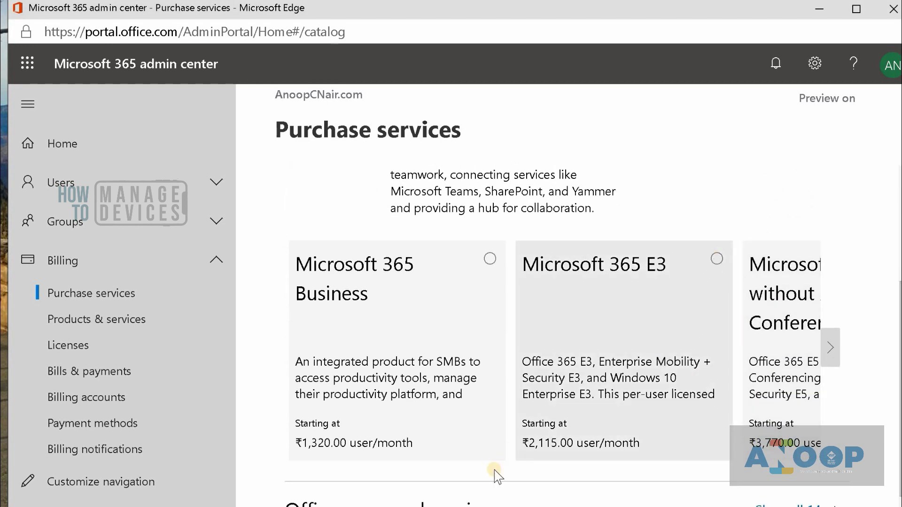
click(831, 356)
click(716, 295)
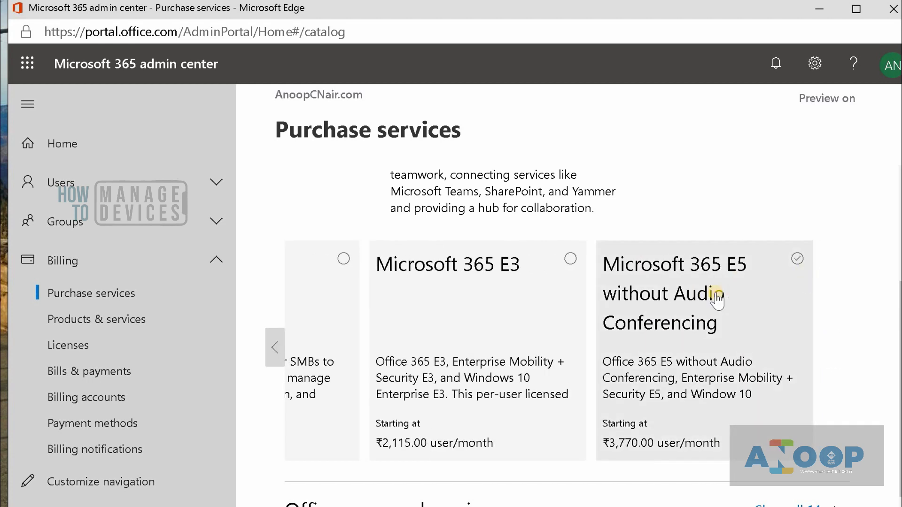
click(571, 259)
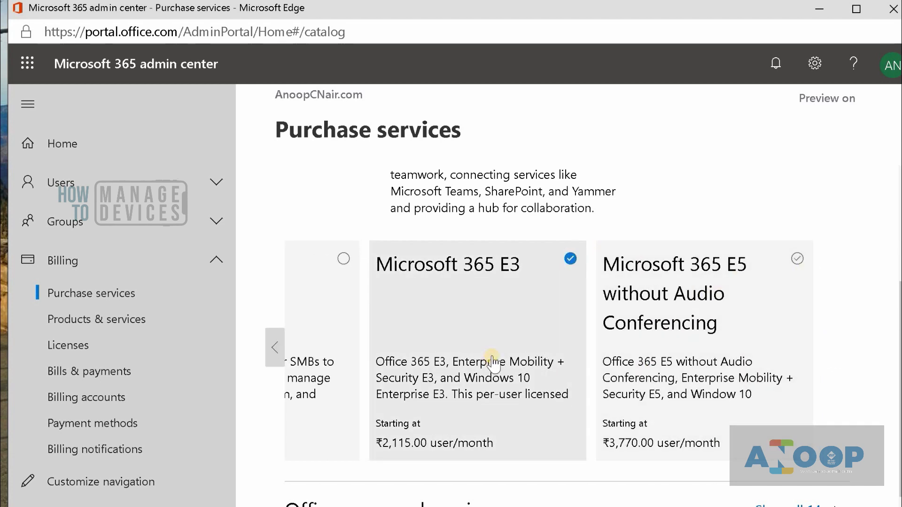
- Request a Microsoft 365 E3 free trial up to the phone number verification field
click(492, 359)
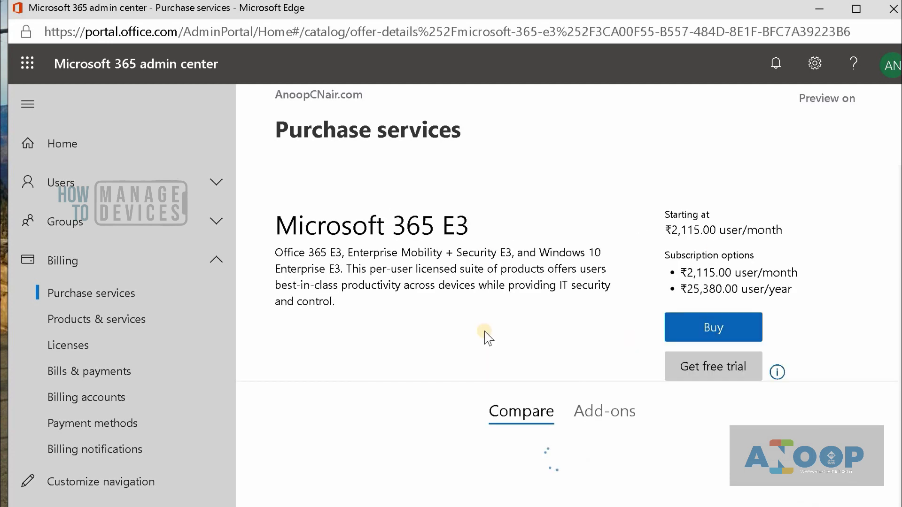
click(706, 374)
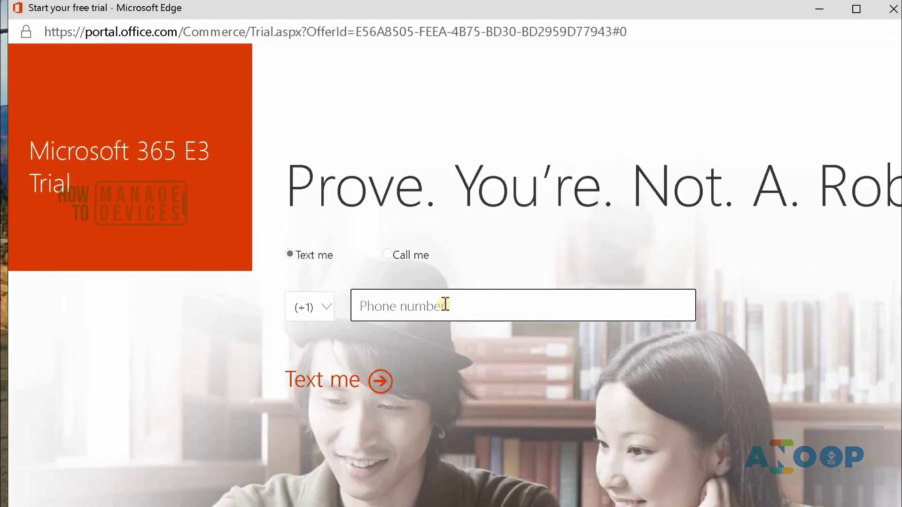
click(558, 288)
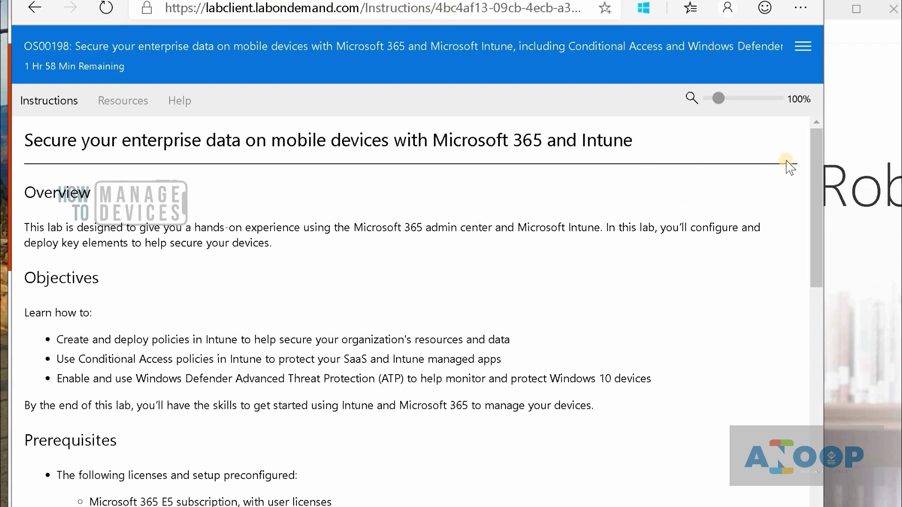
drag(814, 169, 816, 208)
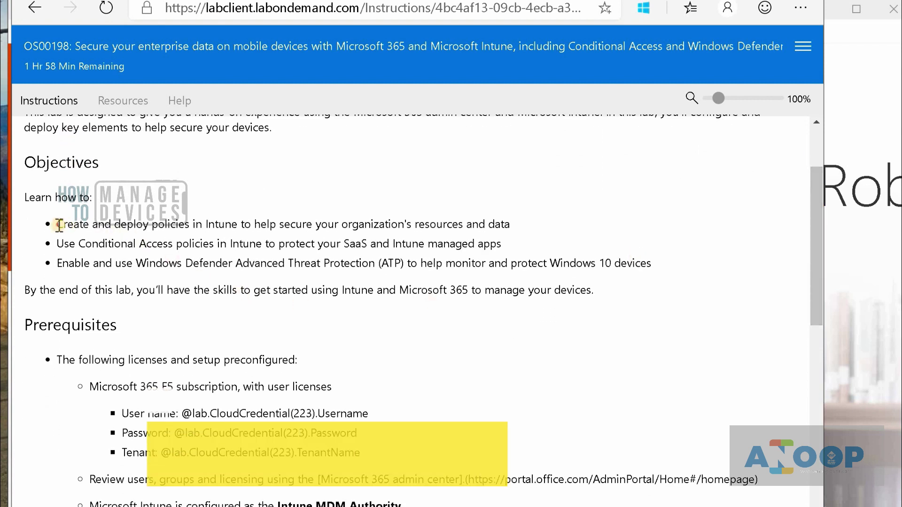
drag(57, 225, 674, 266)
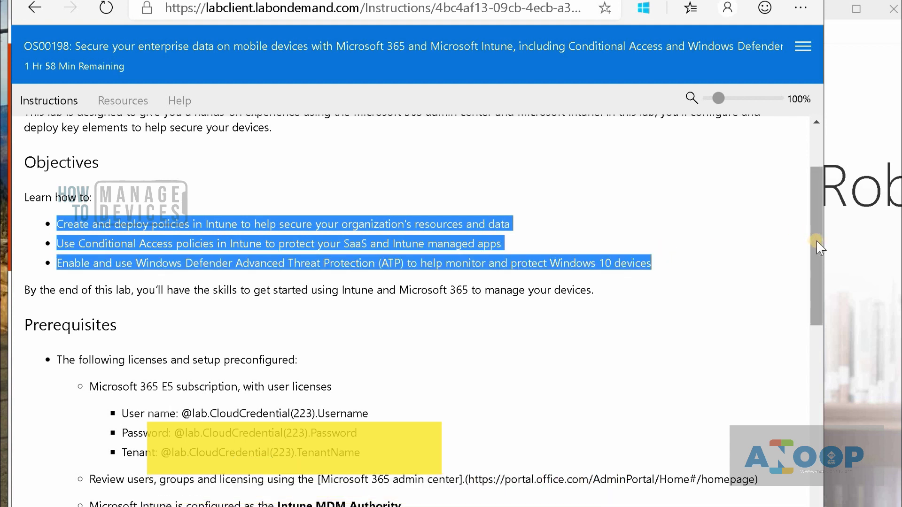
drag(816, 241, 816, 272)
drag(240, 373, 371, 365)
click(28, 233)
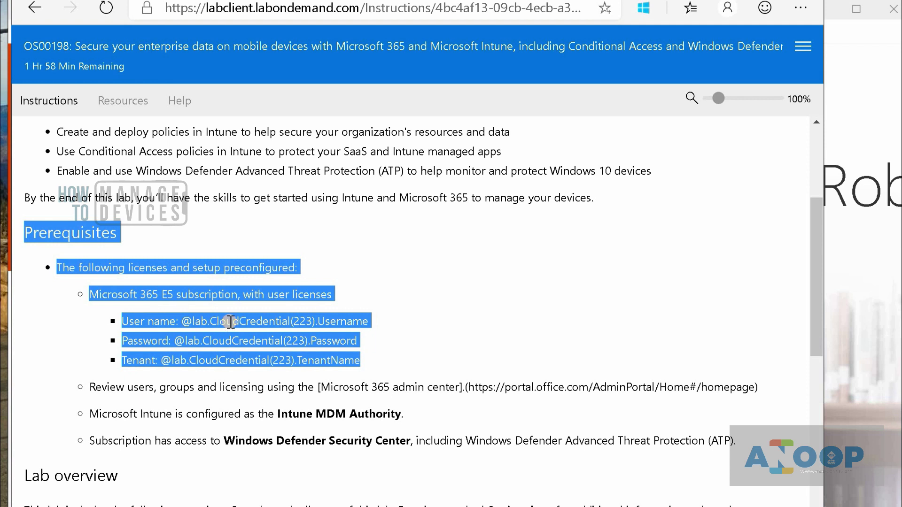
click(422, 366)
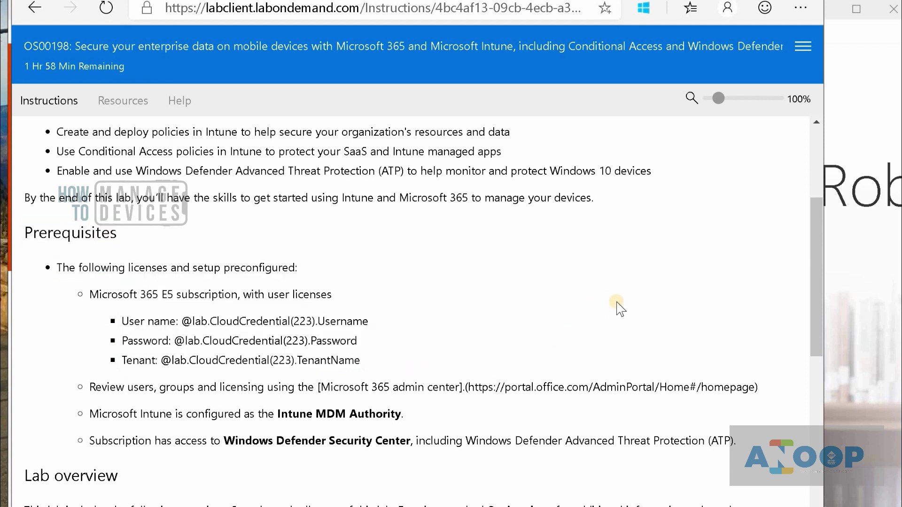
drag(813, 299, 816, 338)
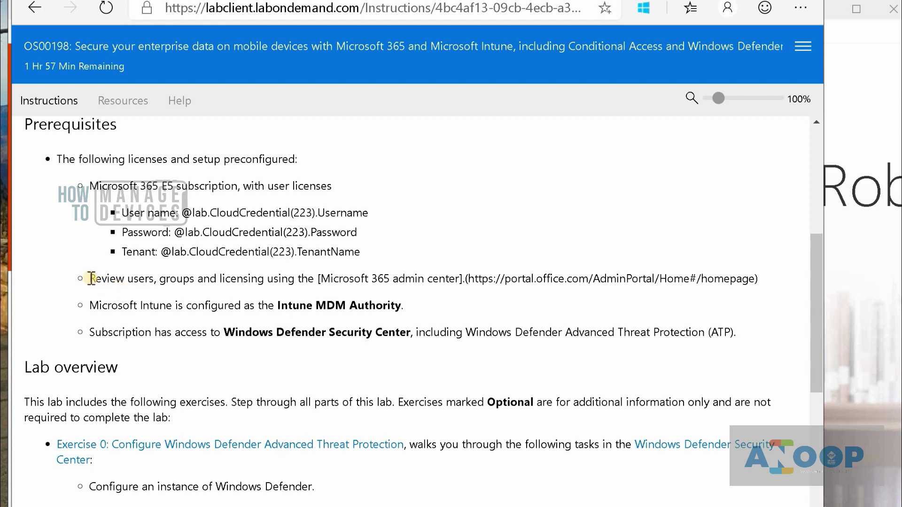
drag(92, 279, 767, 297)
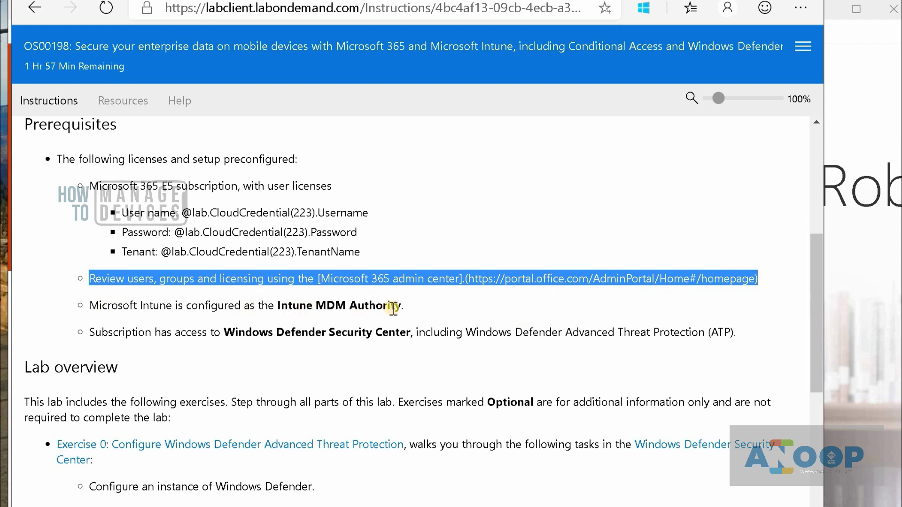
drag(406, 306, 90, 308)
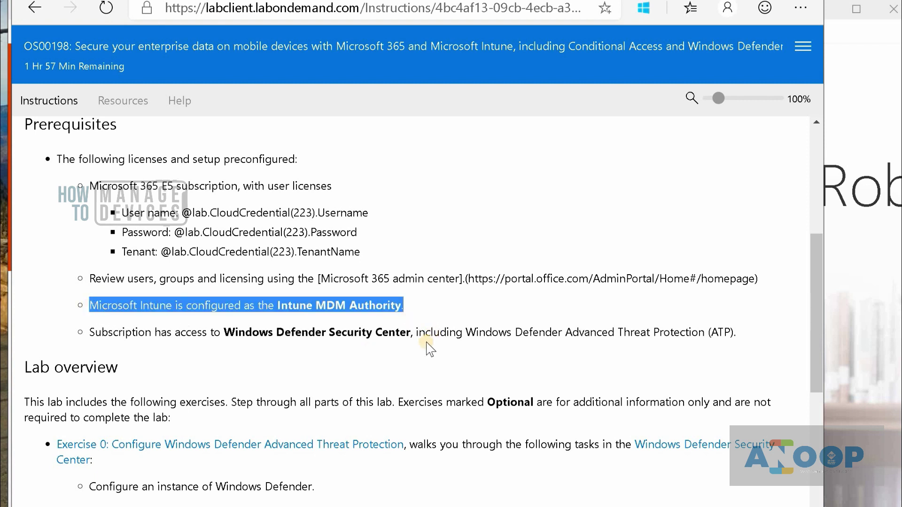
click(96, 331)
drag(356, 306, 738, 336)
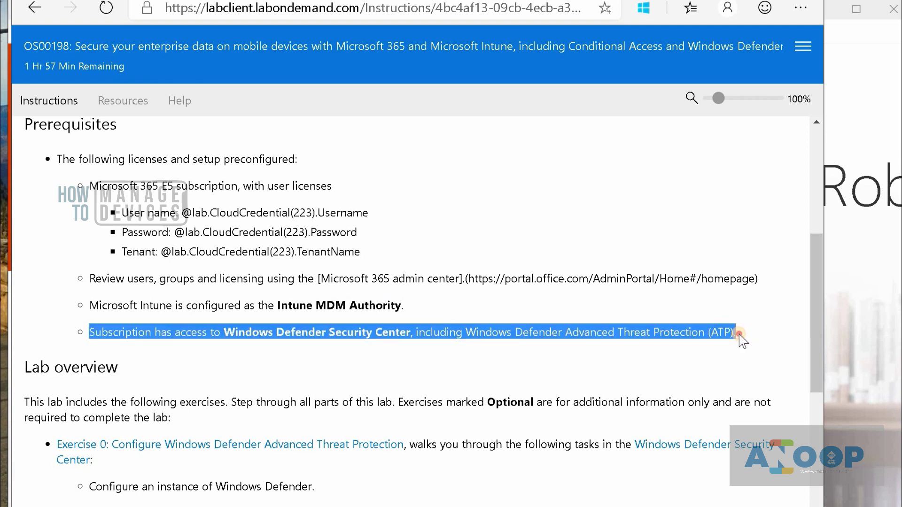
click(740, 334)
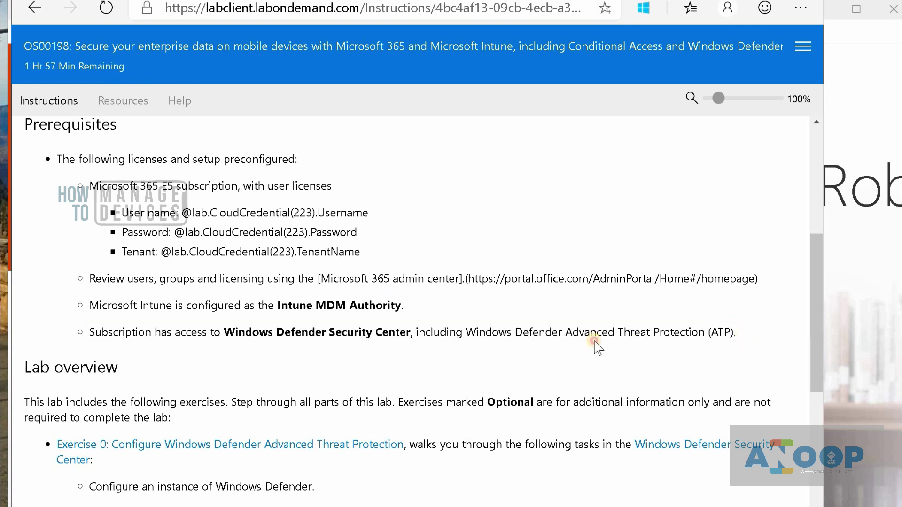
shift+click(361, 332)
shift+click(230, 332)
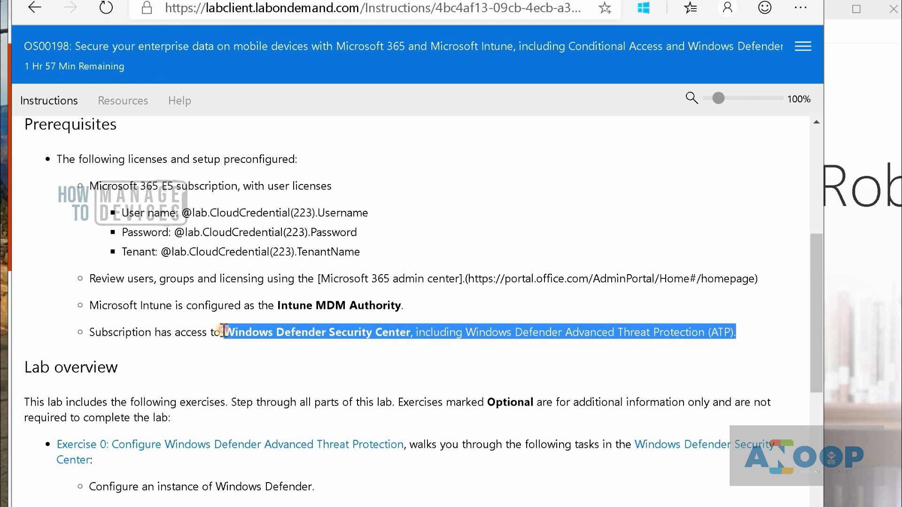
drag(94, 332, 721, 332)
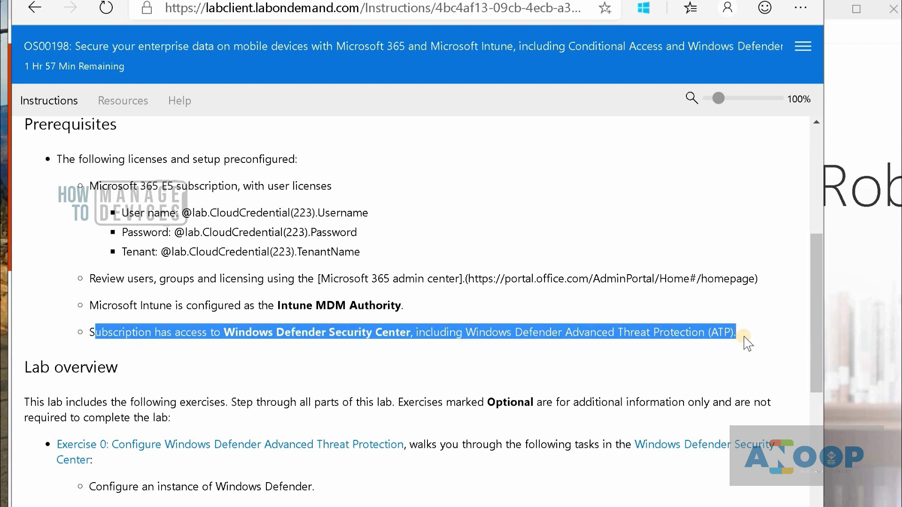
drag(822, 334, 827, 428)
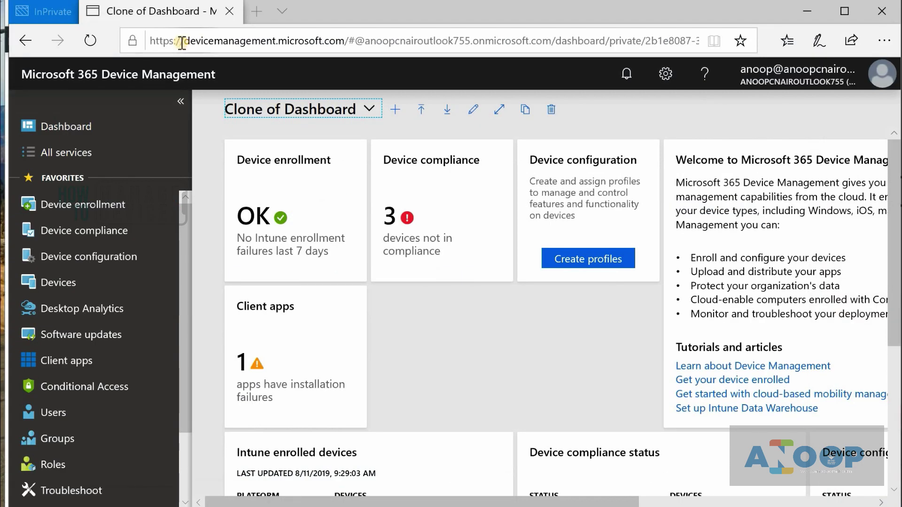
drag(149, 42, 348, 45)
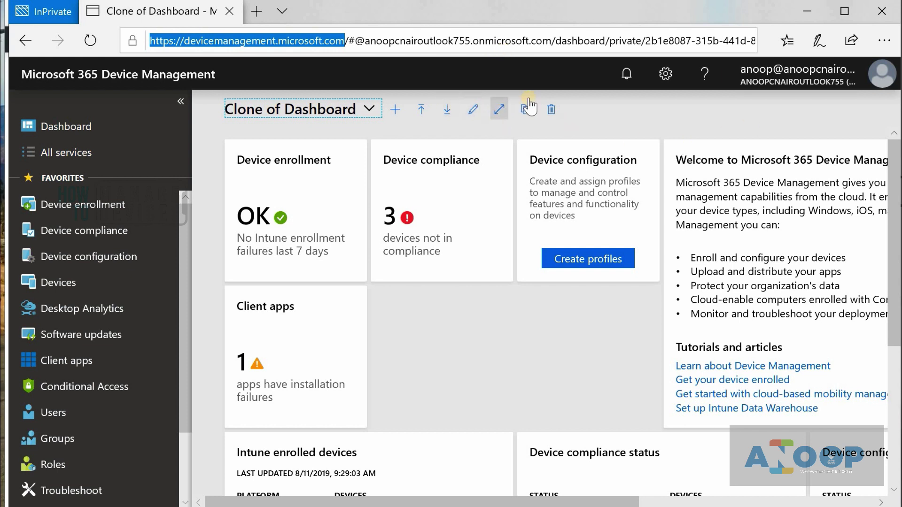
mouse_move(775, 86)
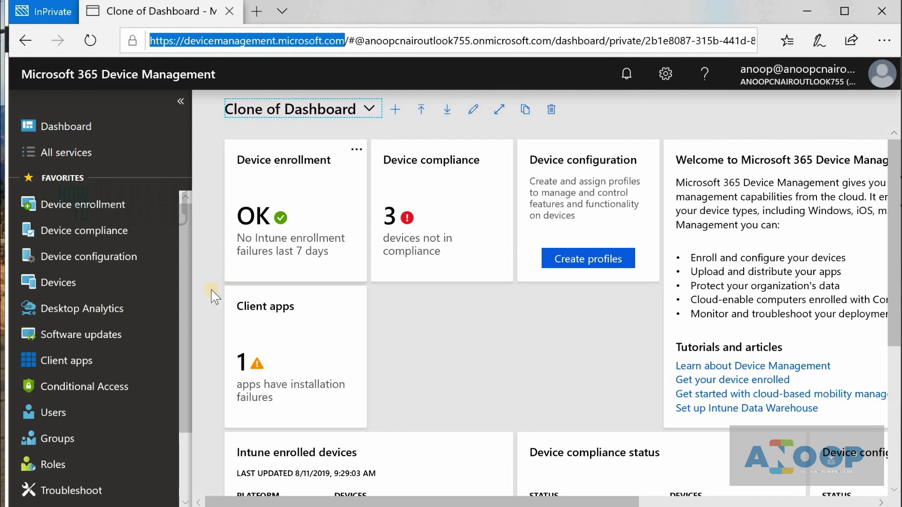
drag(183, 309, 171, 475)
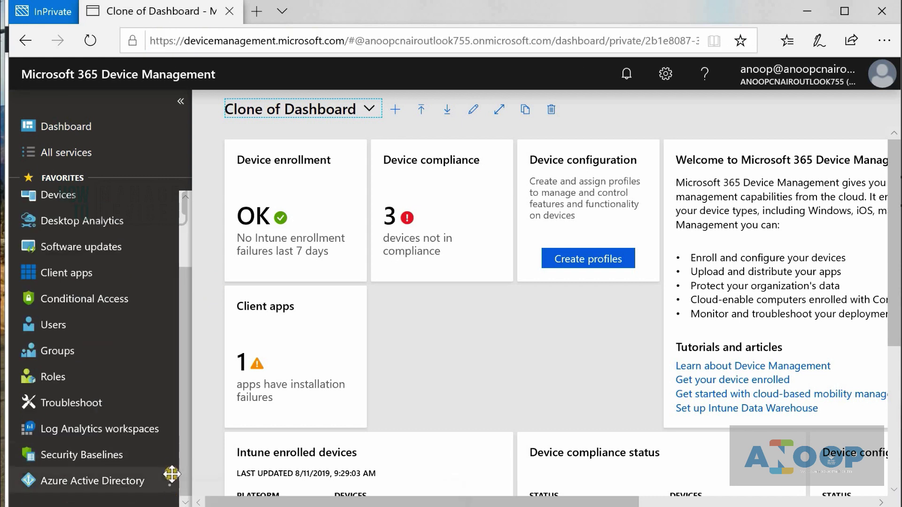
- Open Microsoft Intune under Azure AD Mobility (MDM and MAM), showing MDM scope All, MAM None
click(106, 486)
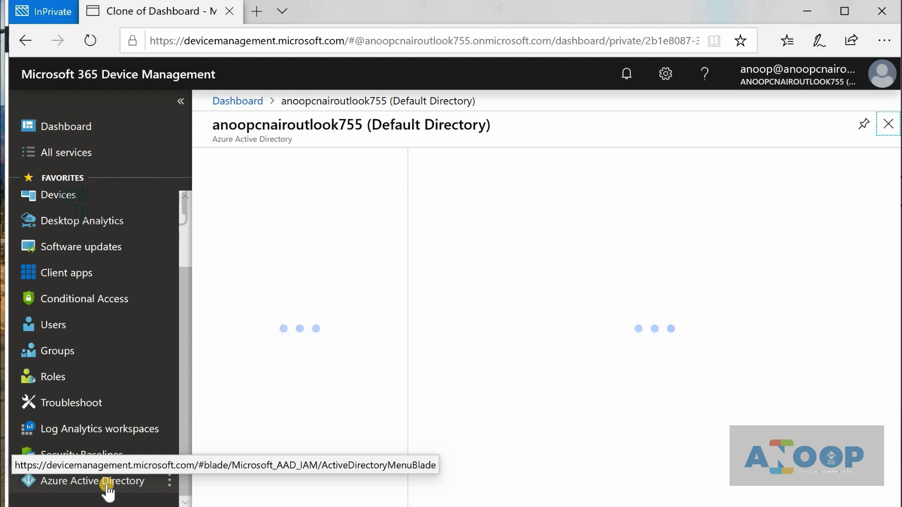
drag(403, 270, 403, 352)
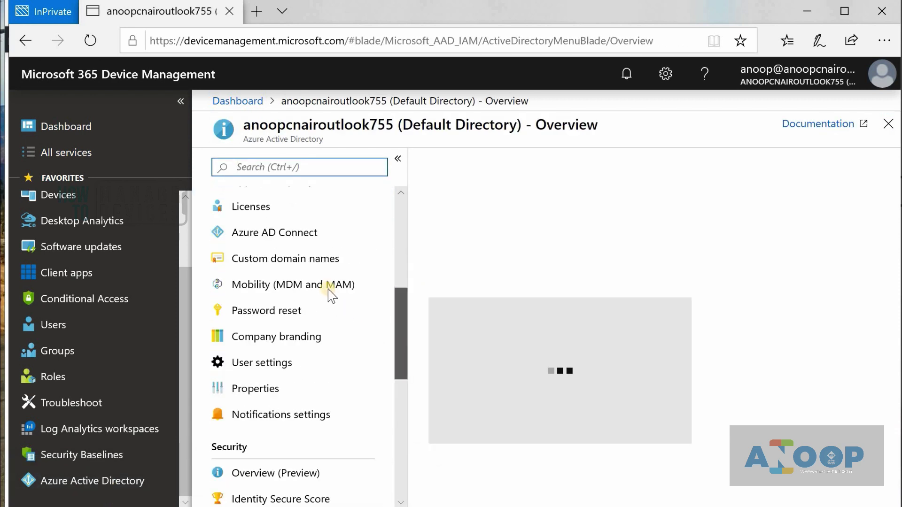
click(292, 287)
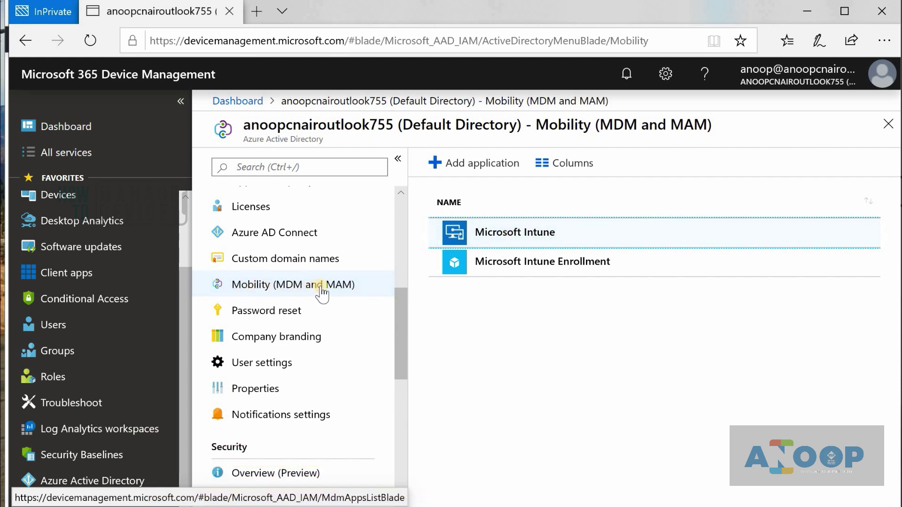
click(462, 250)
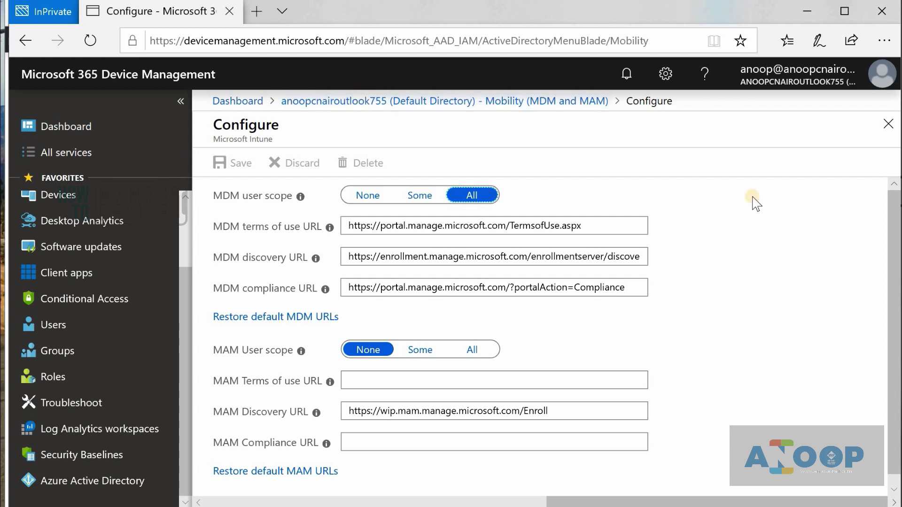
- Close the Microsoft Intune Configure blade, returning to the Mobility (MDM and MAM) list
click(827, 190)
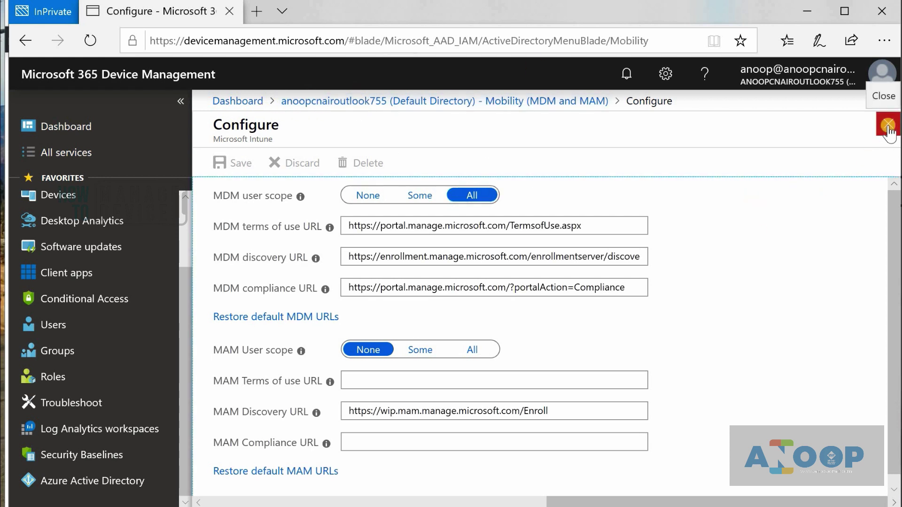
click(887, 126)
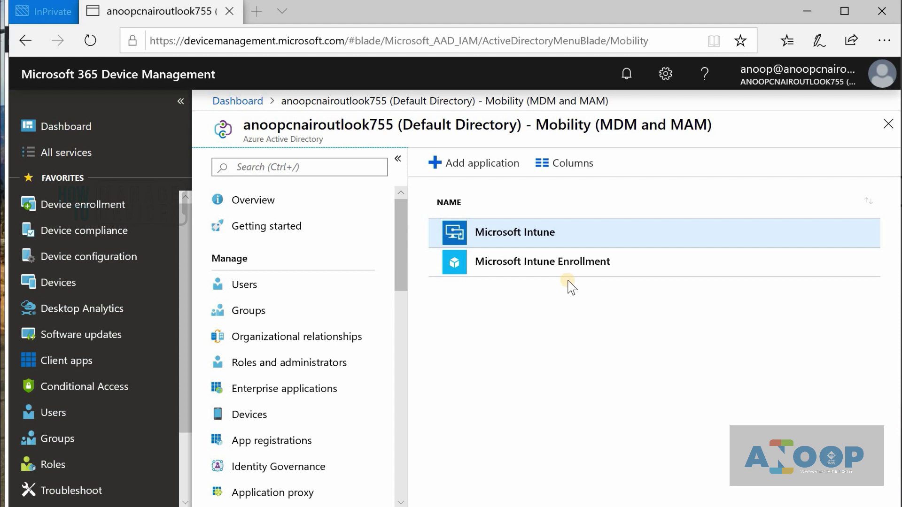
- View directory Properties, then open the Add application gallery listing AirWatch, MaaS360 and MobileIron
drag(402, 249, 422, 324)
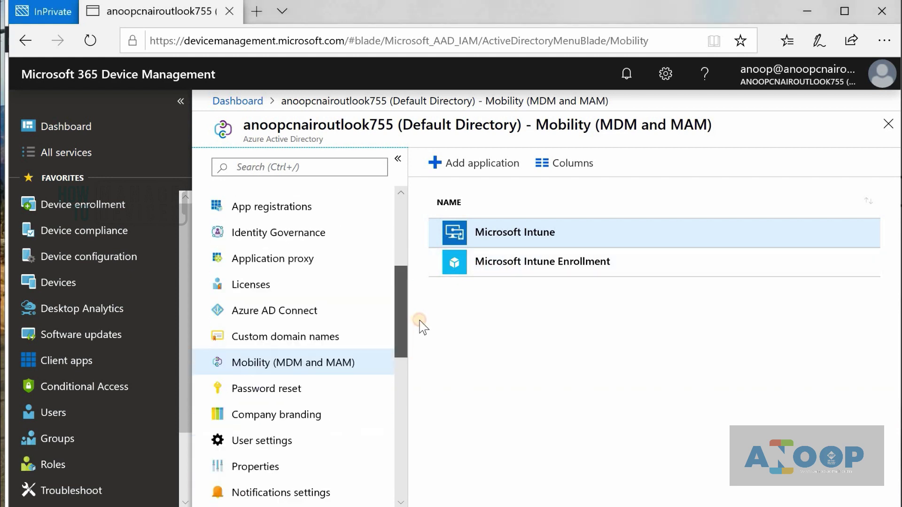
click(255, 401)
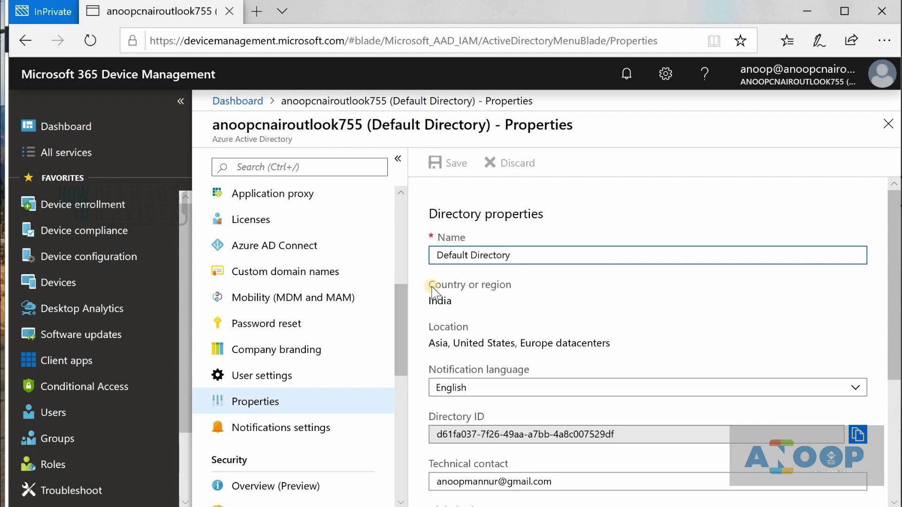
drag(401, 326, 402, 362)
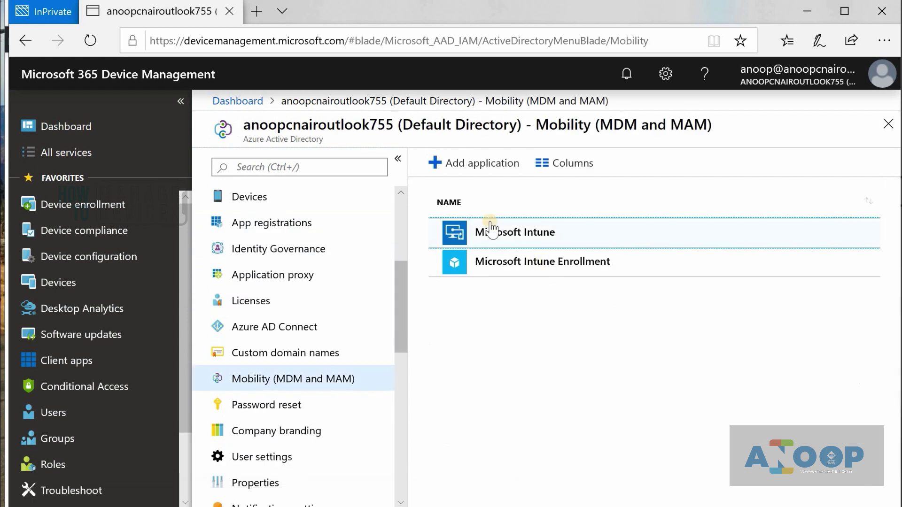
click(464, 165)
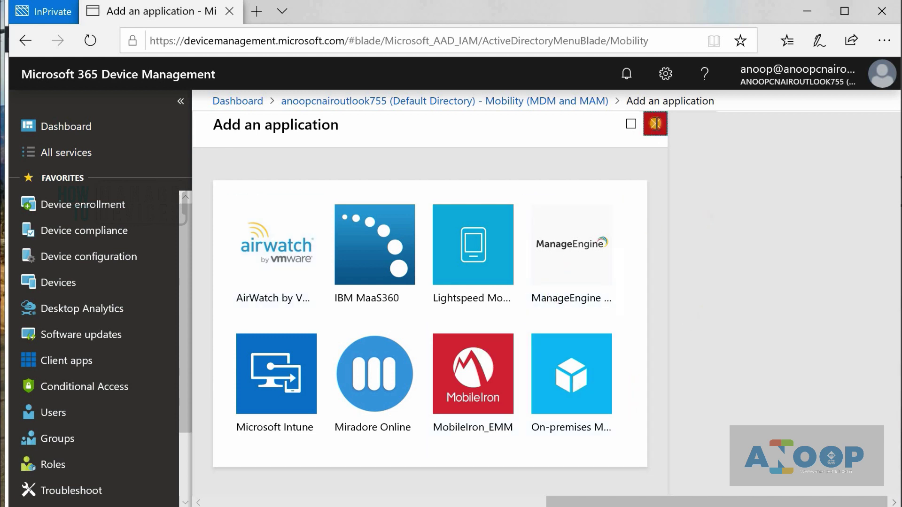
- Close the Add an application blade to return to the Mobility (MDM and MAM) list
click(655, 123)
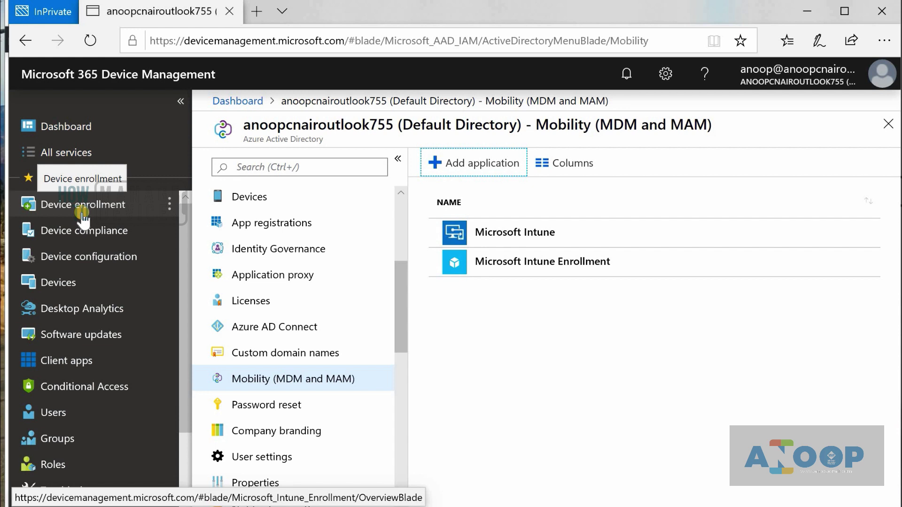
- Open the Device enrollment overview and review the Apple enrollment options
click(81, 213)
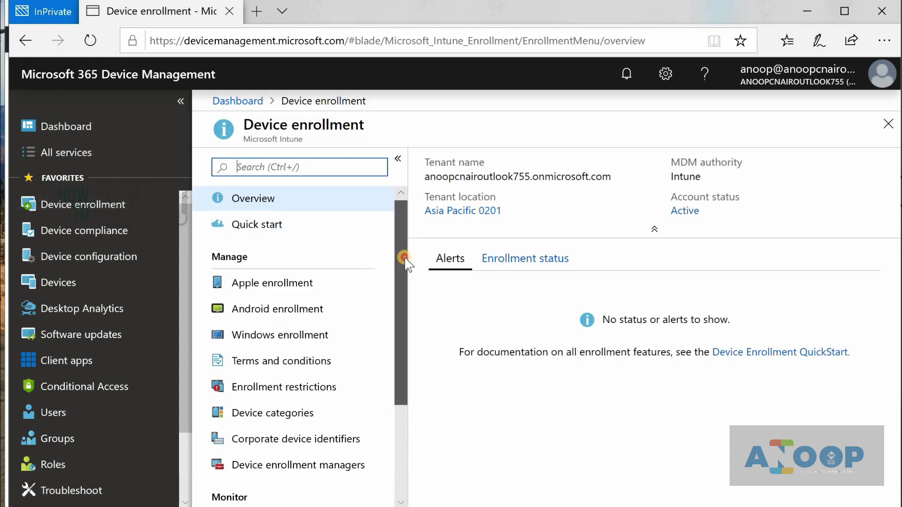
drag(404, 255, 409, 281)
scroll(409, 279, down, 2)
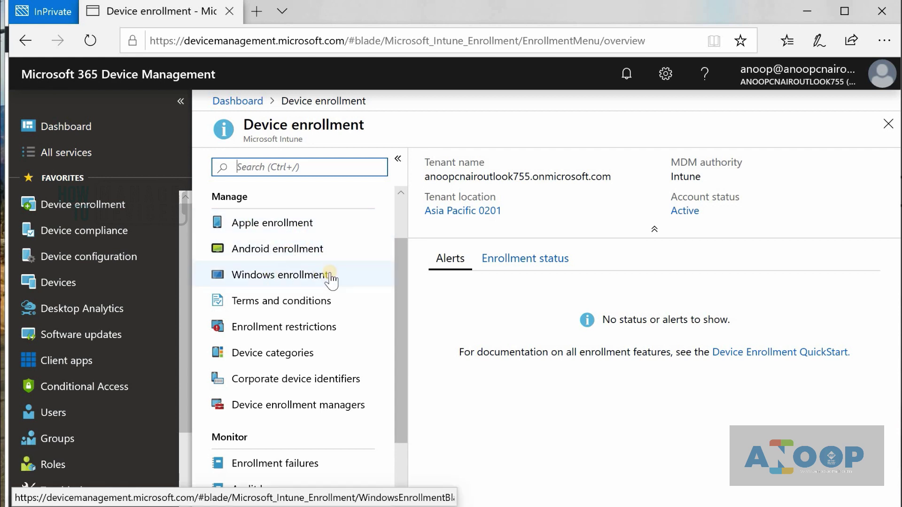
click(267, 229)
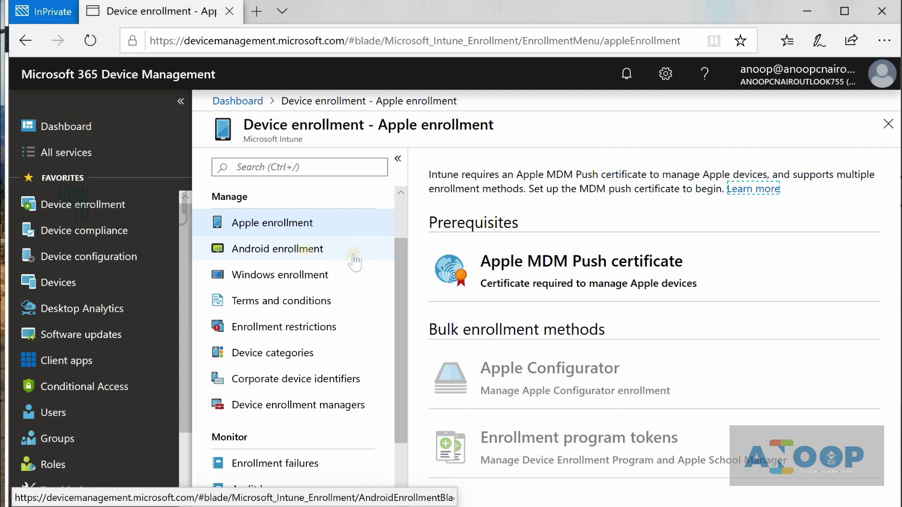
- Review the Android enrollment options, including the Managed Google Play prerequisite
click(328, 251)
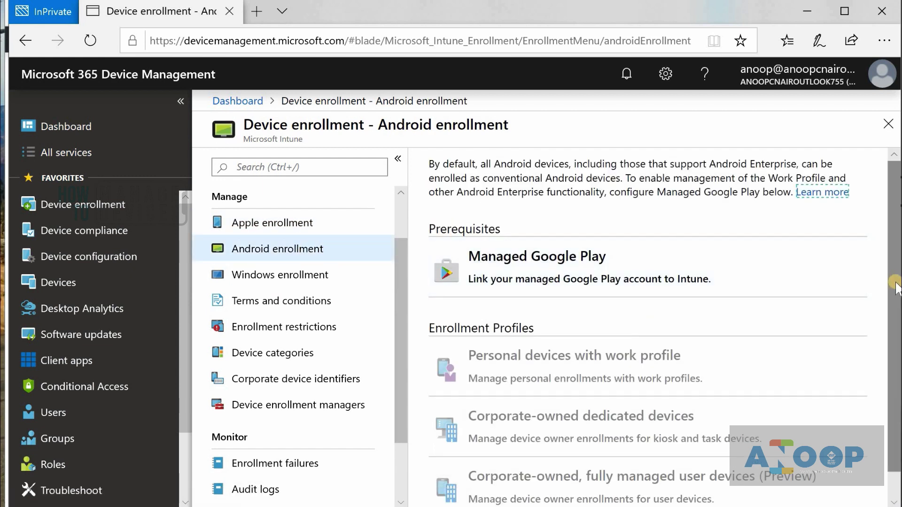
scroll(892, 238, down, 1)
scroll(891, 237, up, 1)
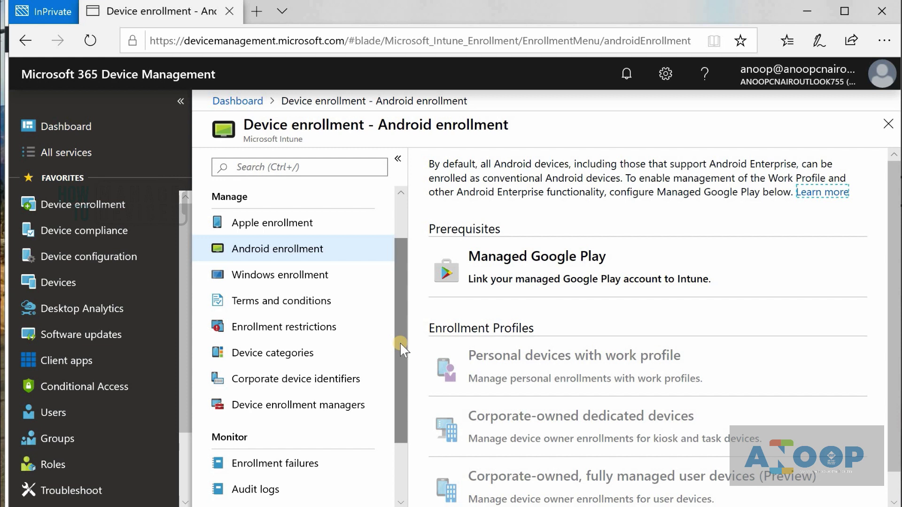
- Review Windows enrollment and its Automatic Enrollment settings, then scroll to the Windows Autopilot section
click(308, 276)
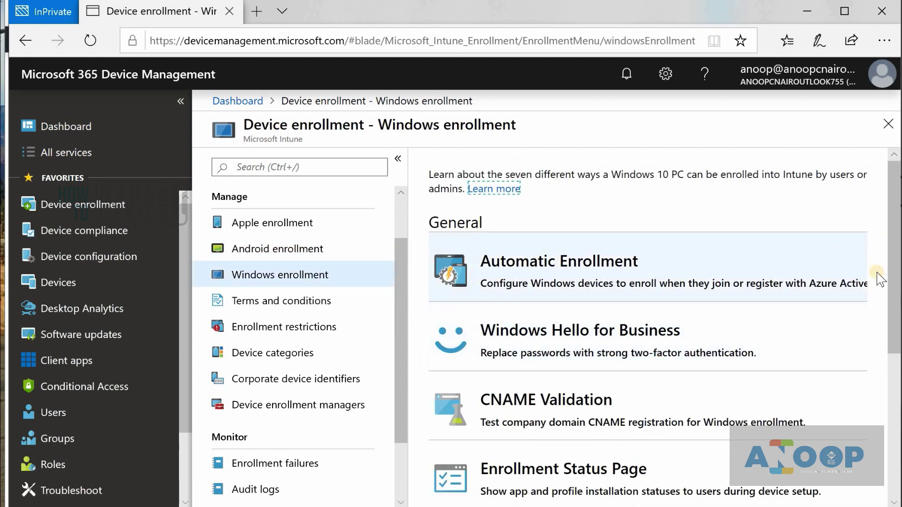
drag(894, 304, 898, 446)
scroll(782, 251, up, 5)
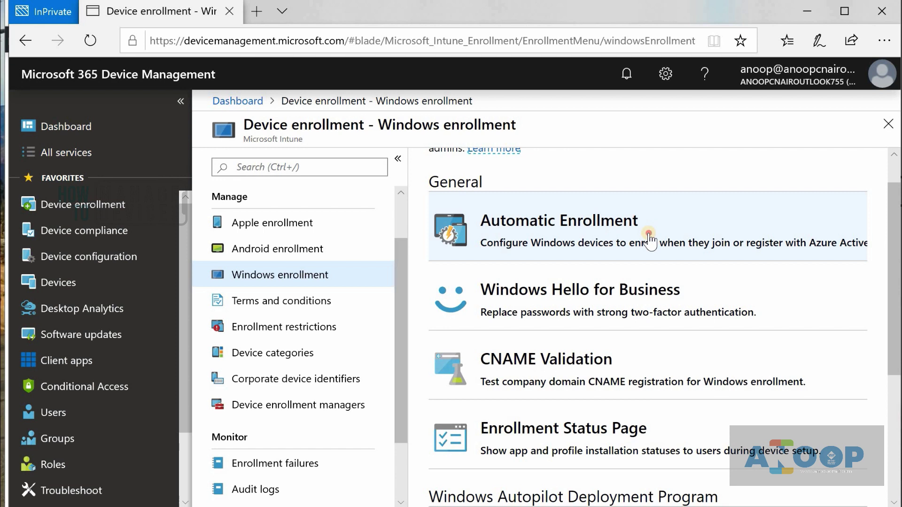
click(649, 240)
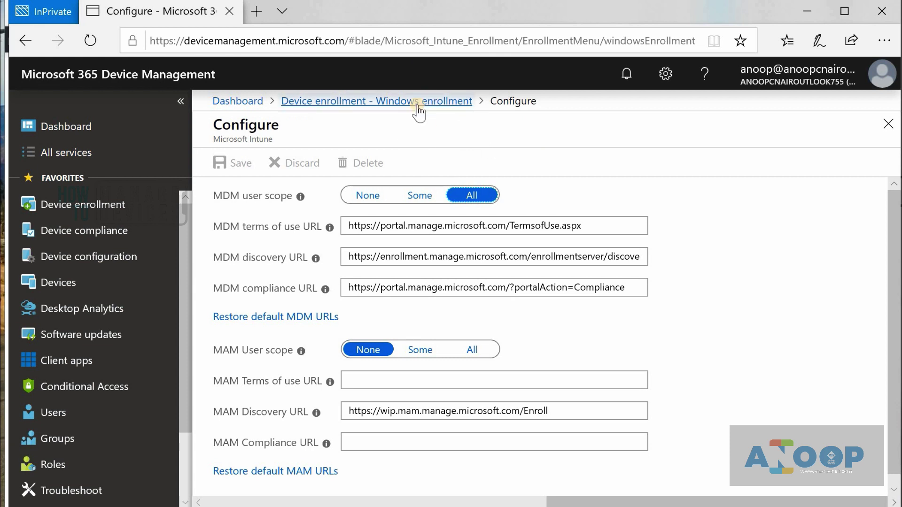
click(888, 124)
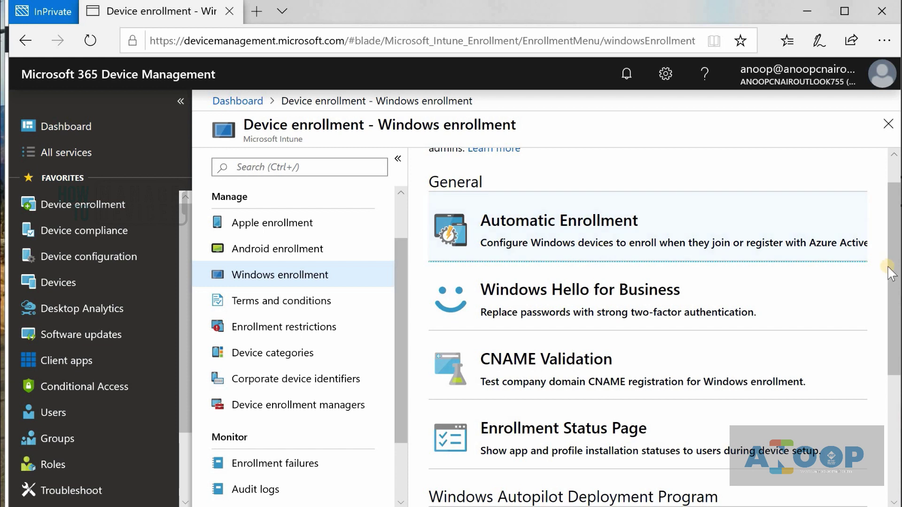
drag(895, 306, 896, 393)
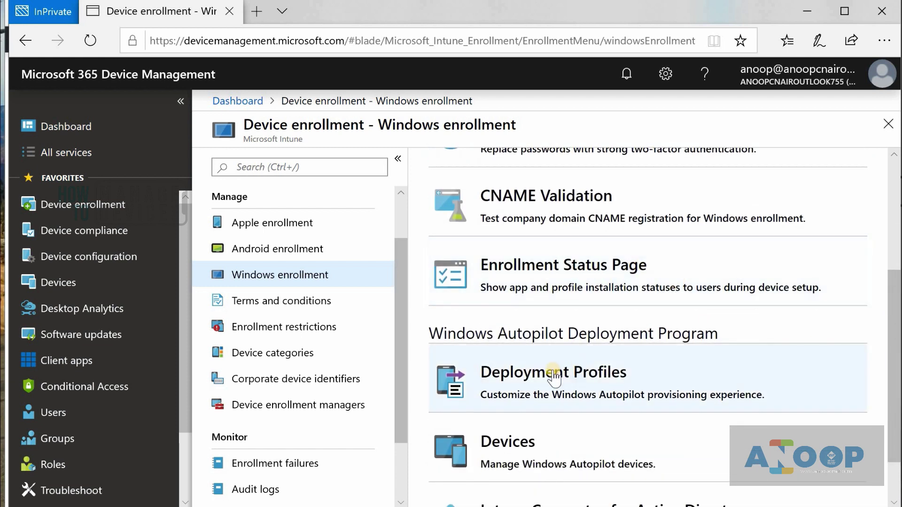
drag(895, 423, 896, 455)
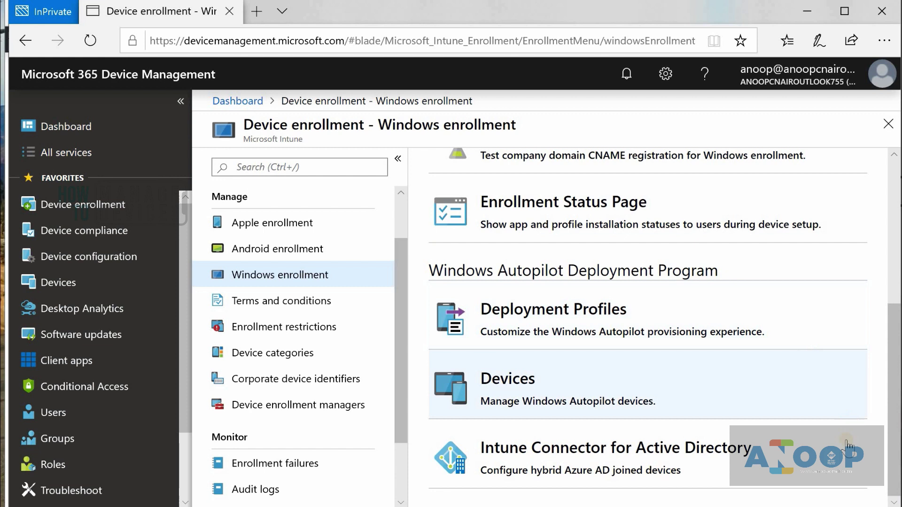
click(593, 326)
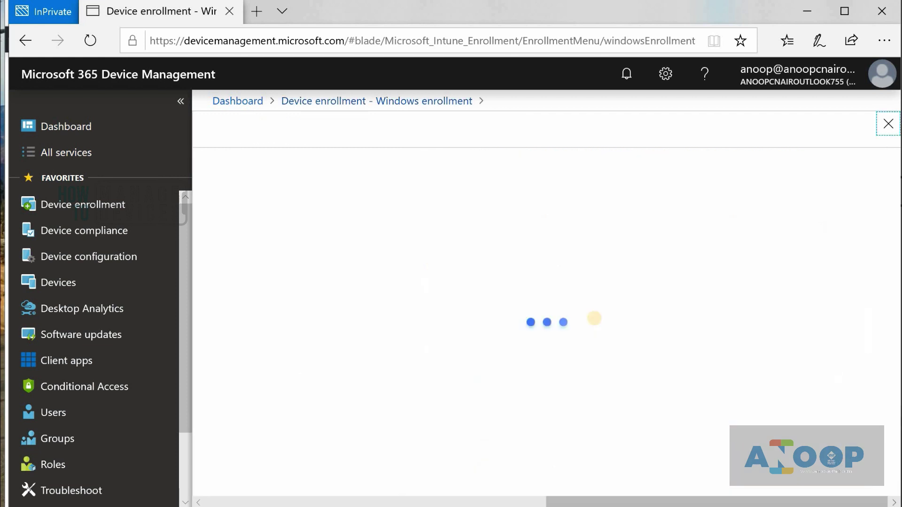
click(885, 127)
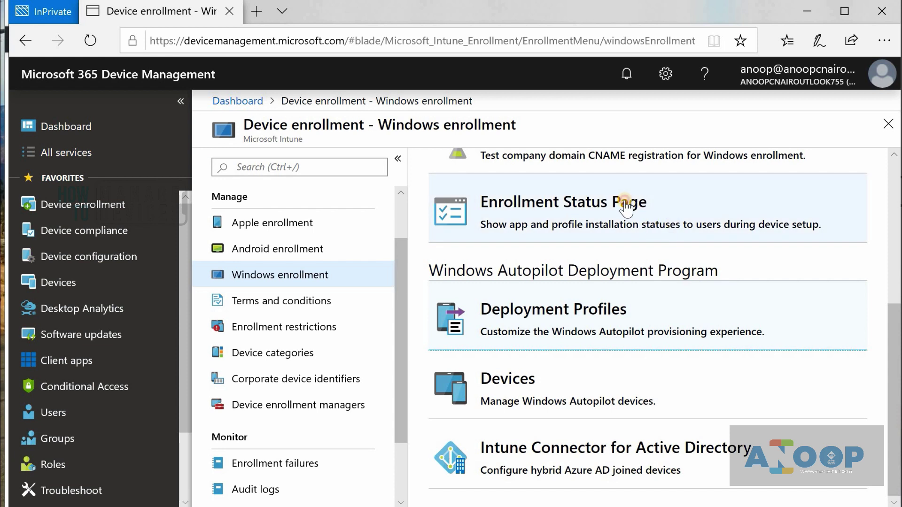
click(624, 205)
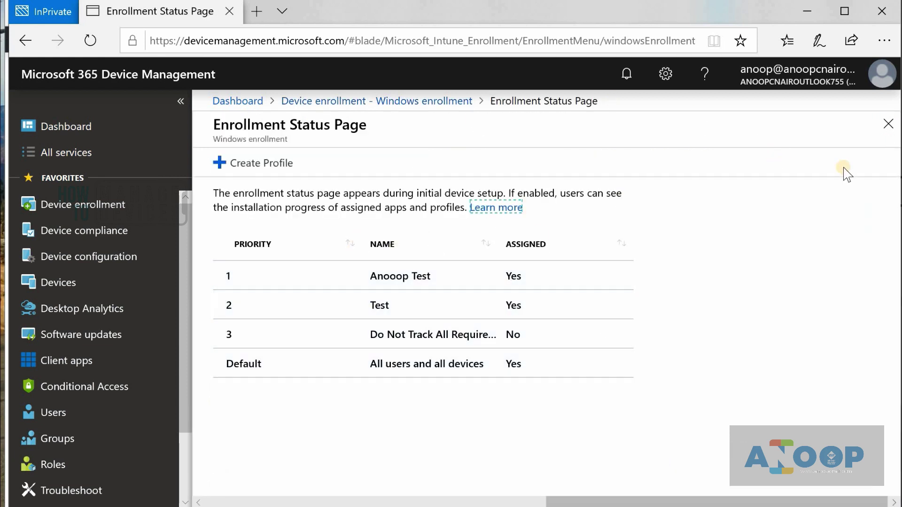
click(887, 124)
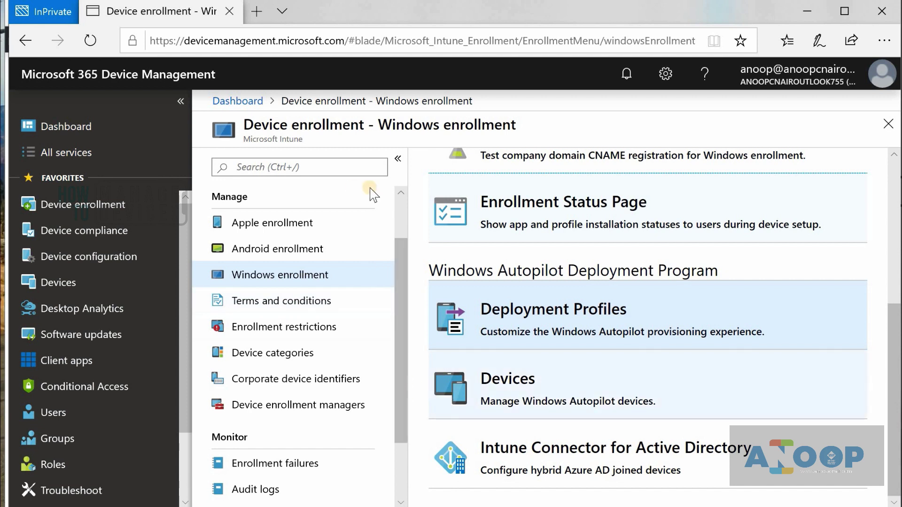
scroll(882, 321, up, 5)
scroll(882, 322, up, 1)
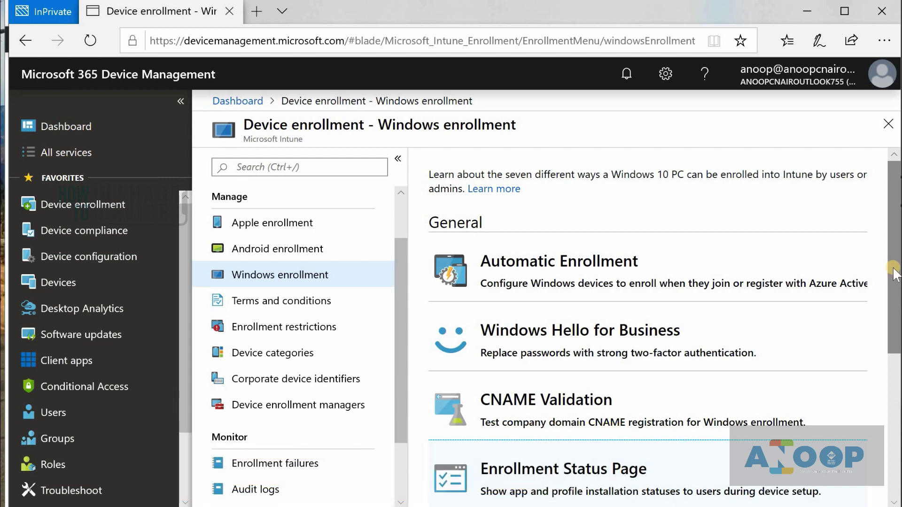
- Open Terms and conditions, start a new terms form, then abandon it, leaving no terms listed
click(290, 302)
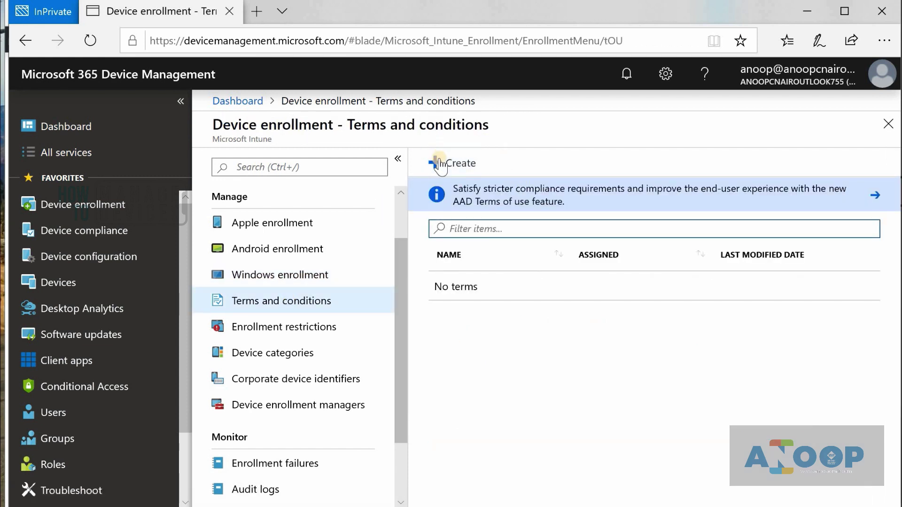
click(456, 163)
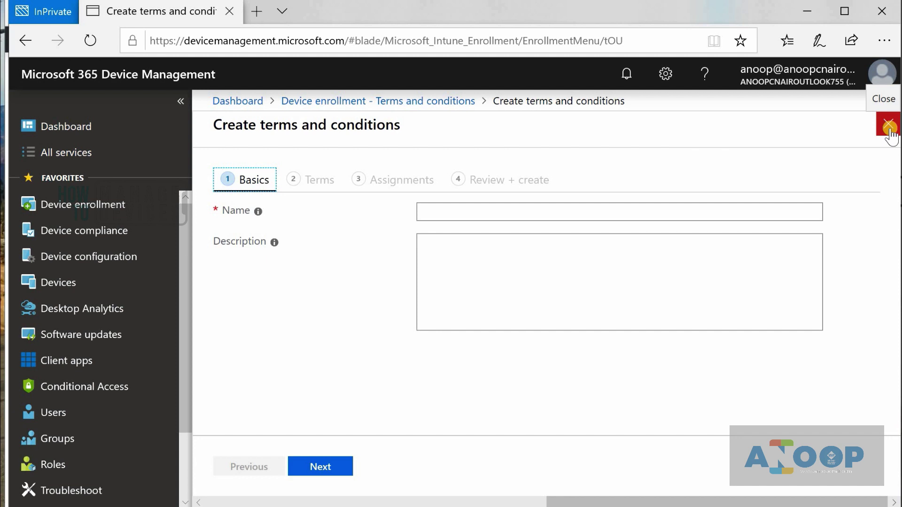
click(888, 128)
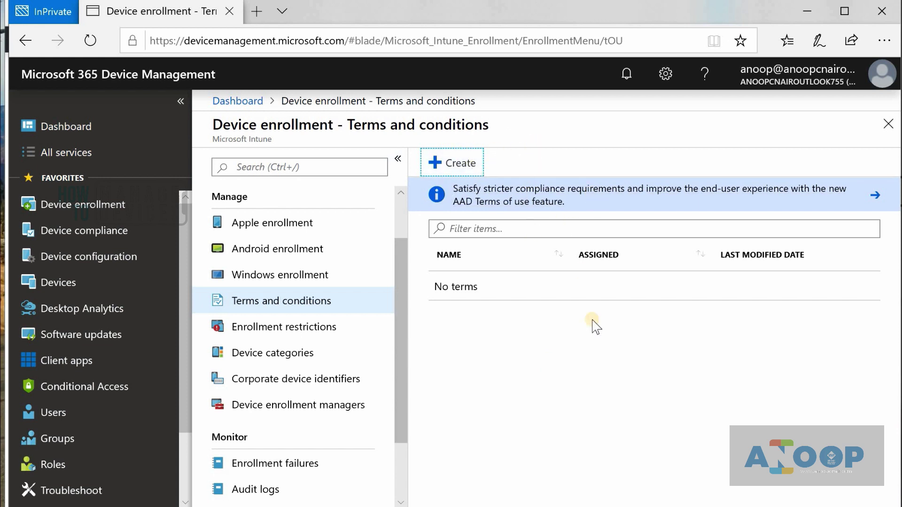
- Open Enrollment restrictions and scroll through the list of restrictions
click(319, 328)
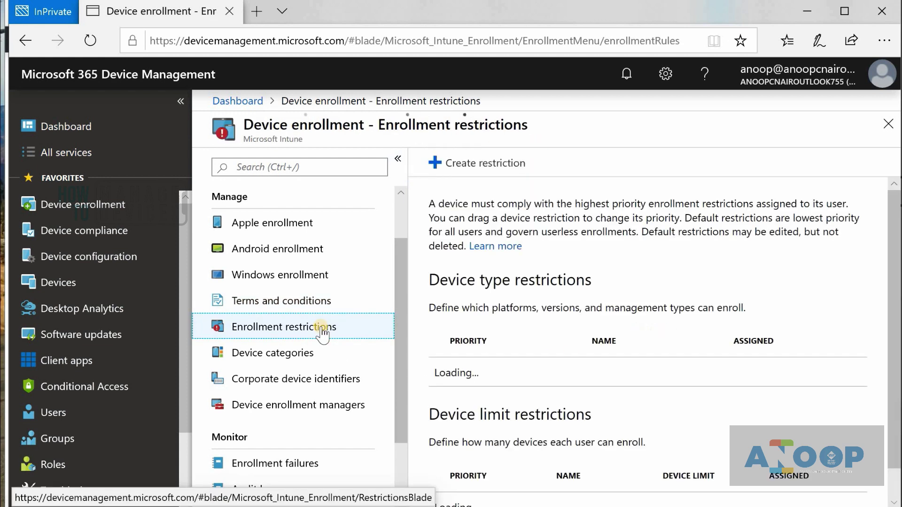
scroll(516, 254, down, 2)
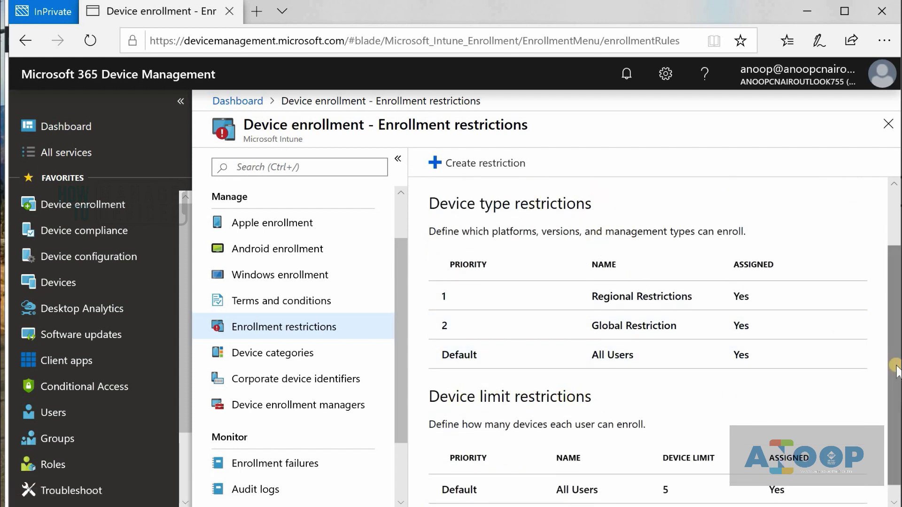
scroll(624, 468, down, 1)
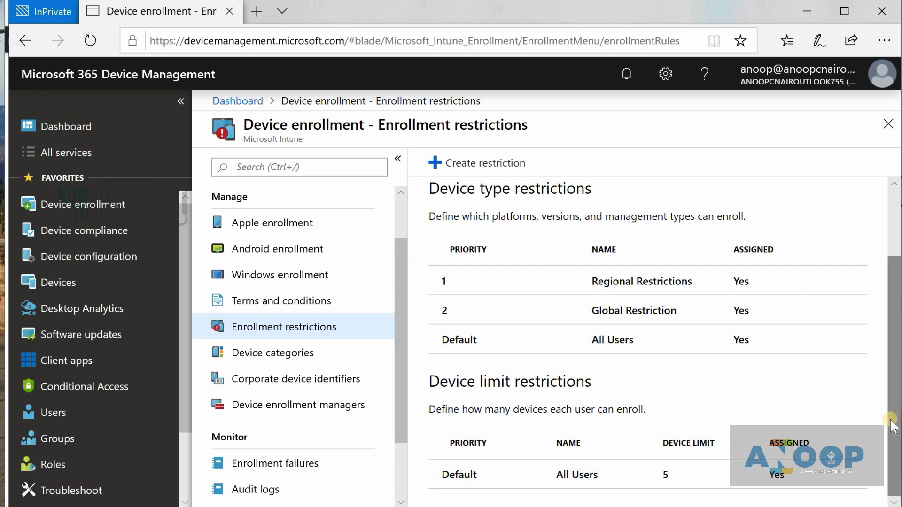
drag(892, 423, 890, 357)
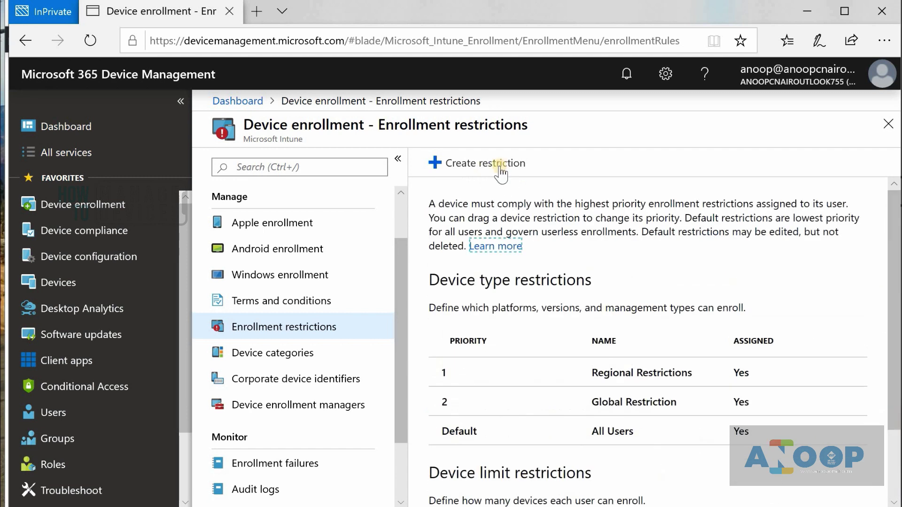
- Inspect the Default All Users restriction's platform properties, then go back to the restrictions list
click(606, 432)
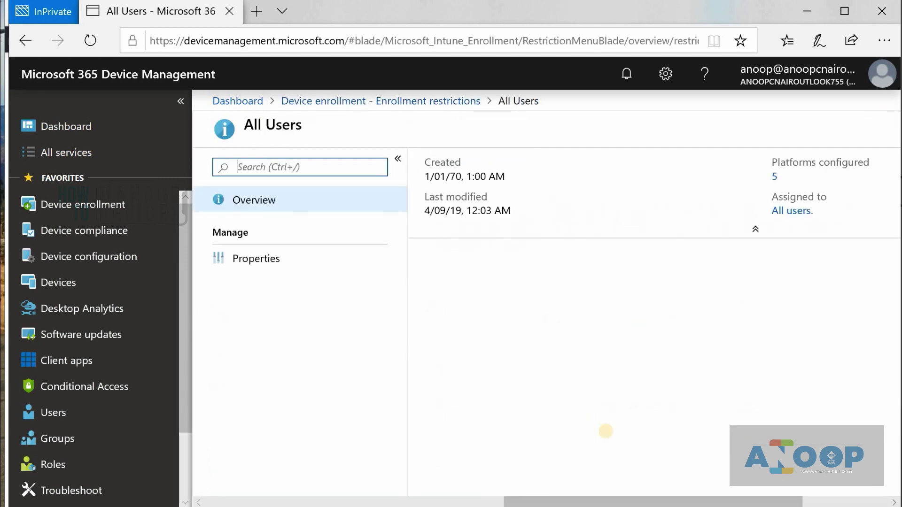
click(254, 270)
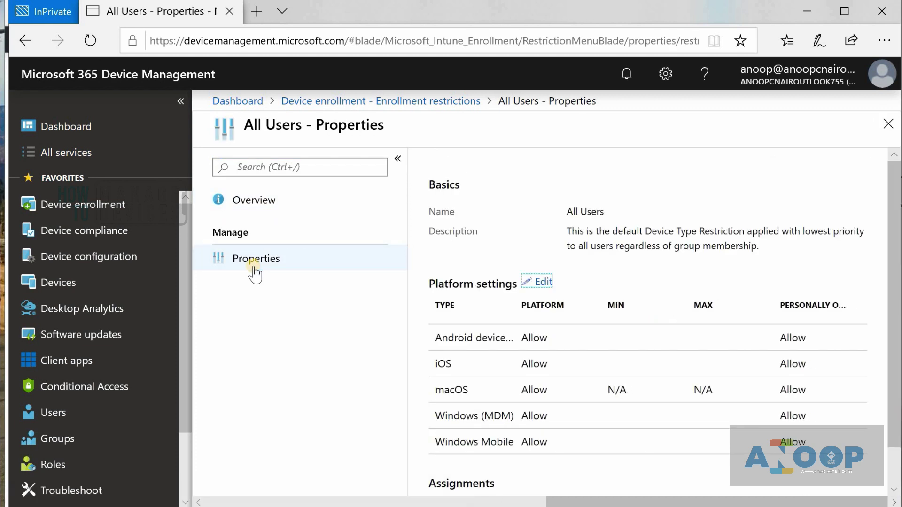
scroll(465, 432, down, 2)
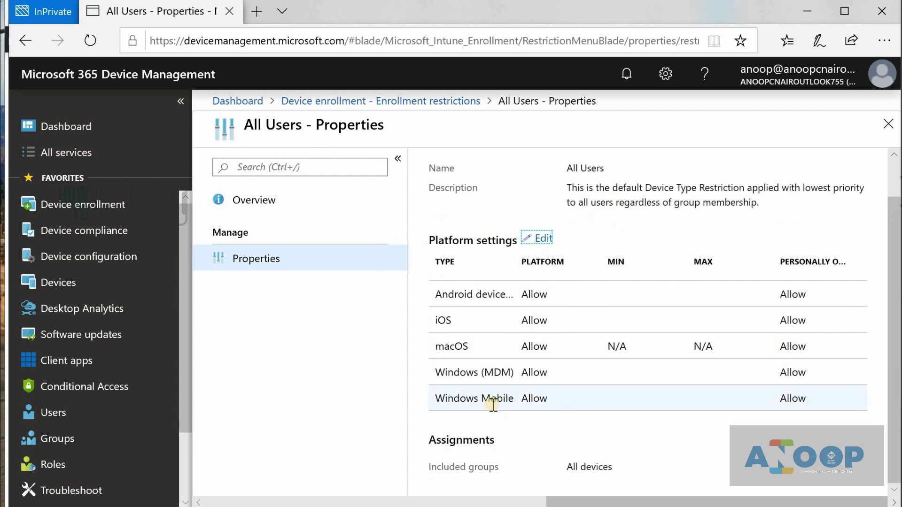
click(411, 100)
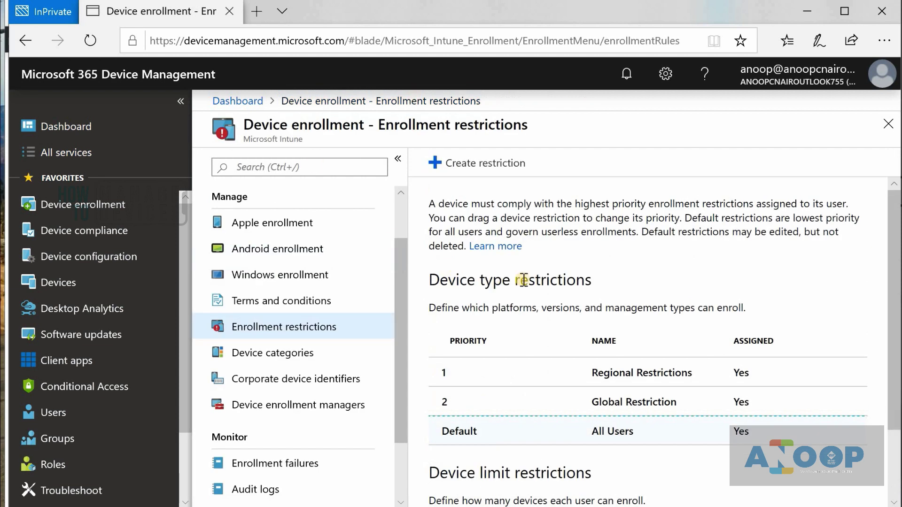
click(468, 164)
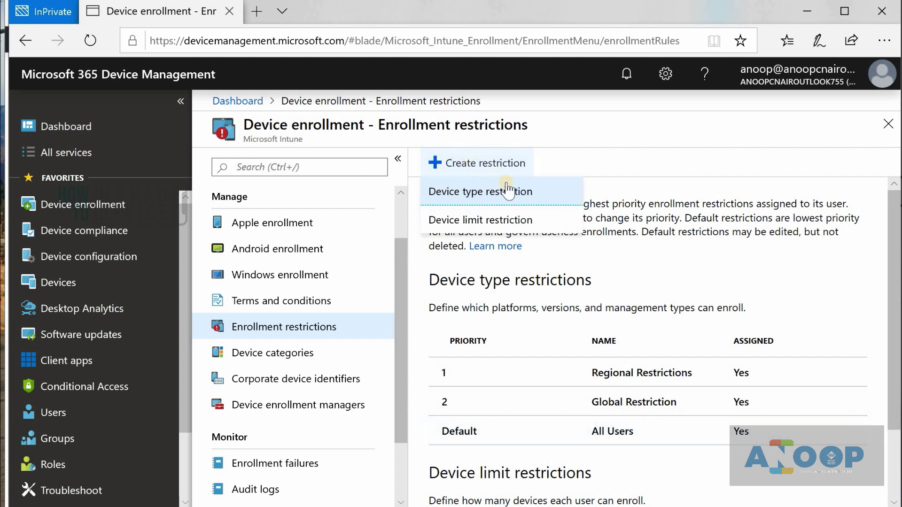
click(519, 192)
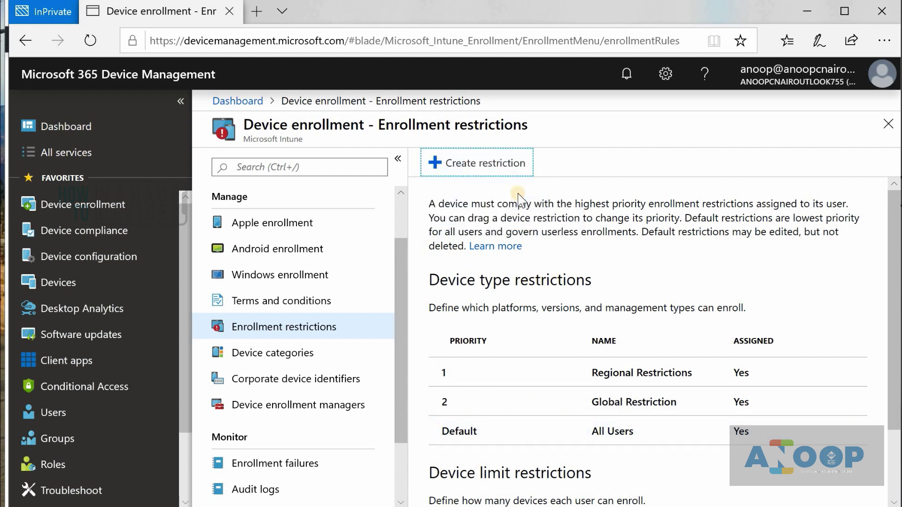
click(470, 212)
text(test)
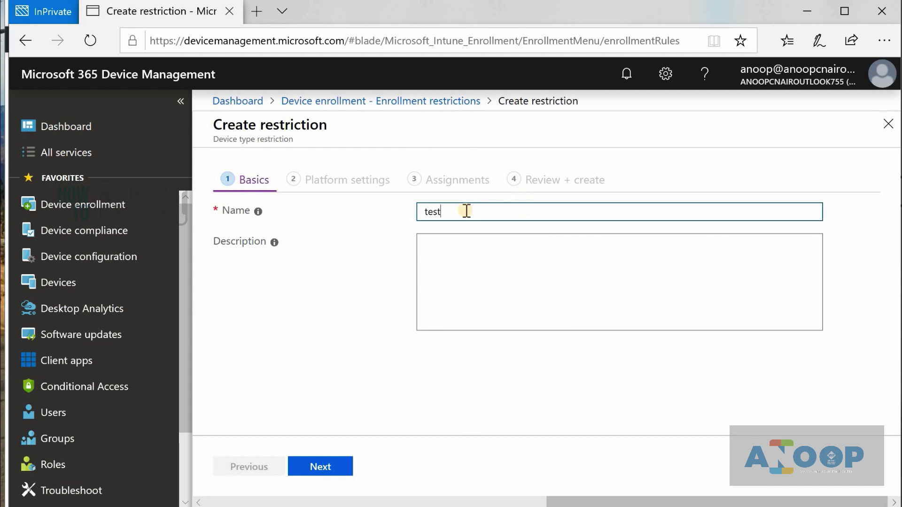
click(337, 469)
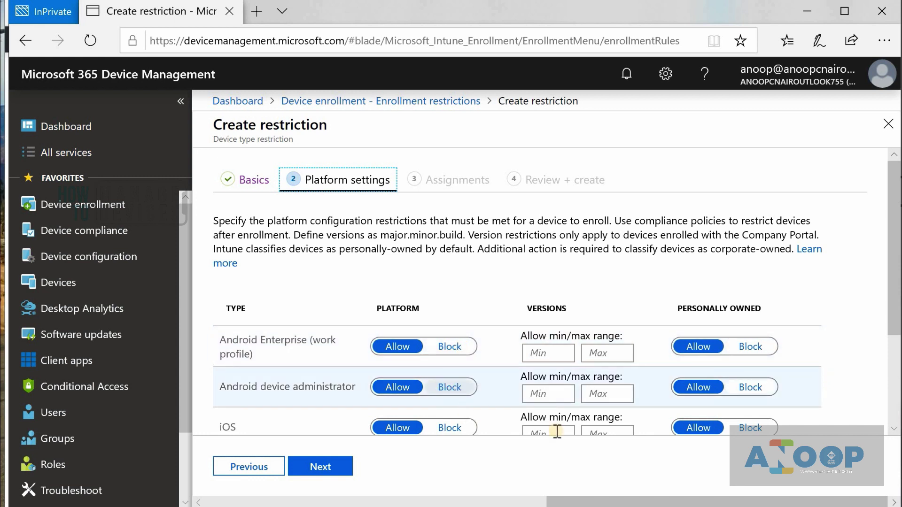
scroll(895, 292, down, 2)
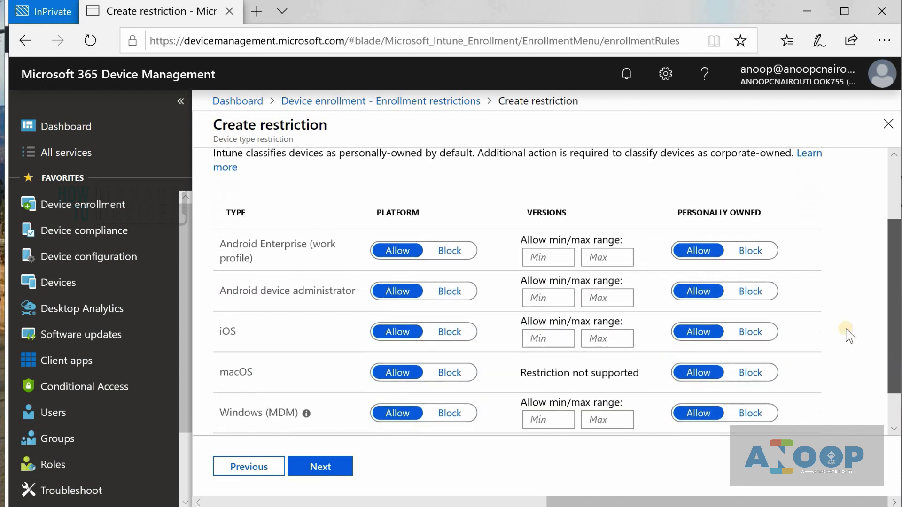
drag(664, 211, 638, 224)
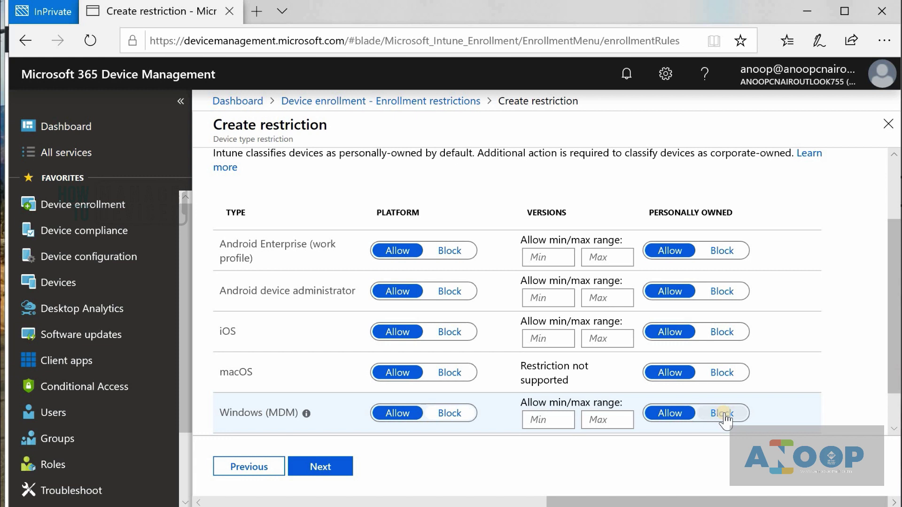
click(723, 413)
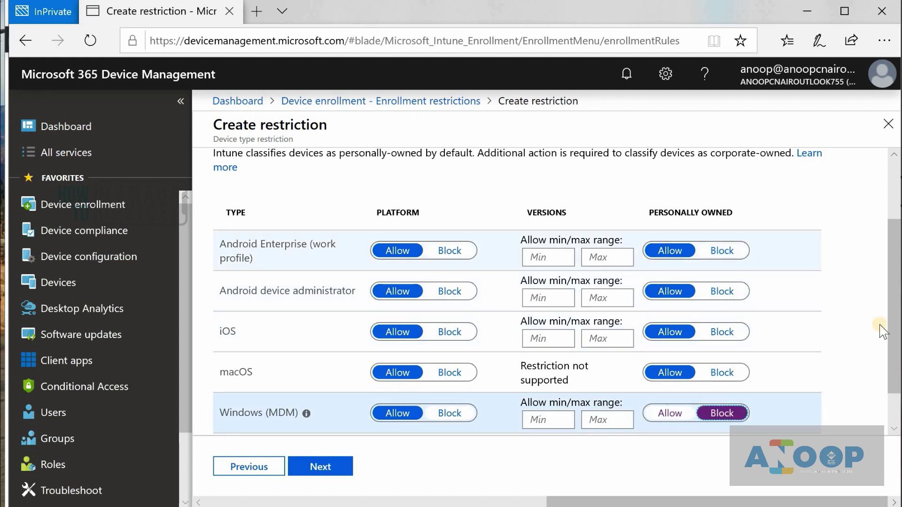
scroll(892, 359, down, 1)
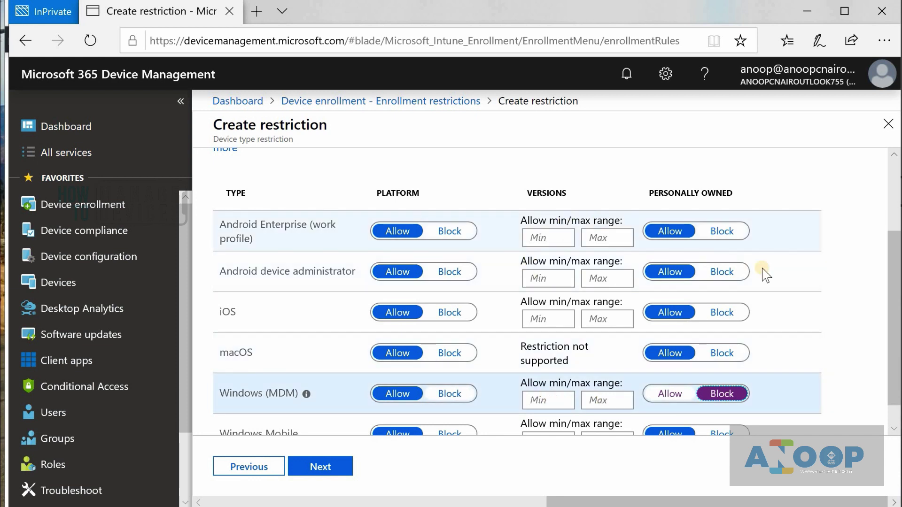
drag(895, 363, 891, 400)
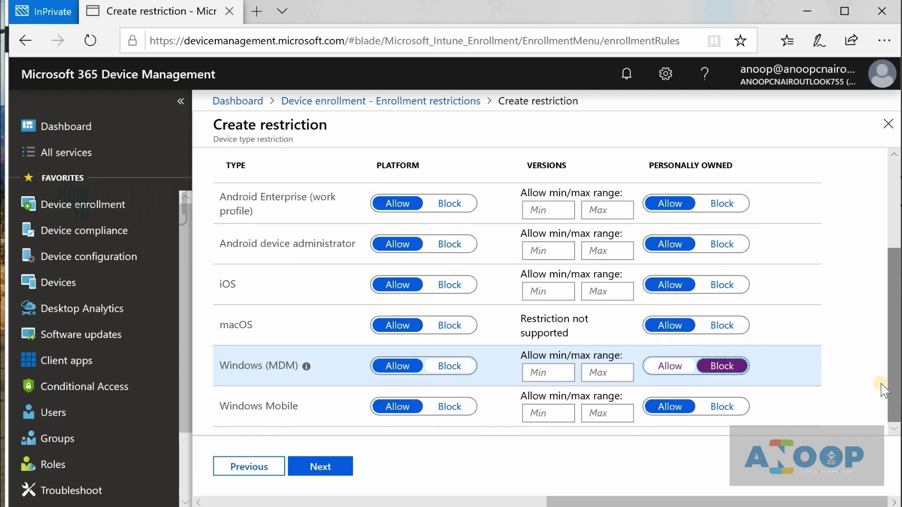
click(308, 471)
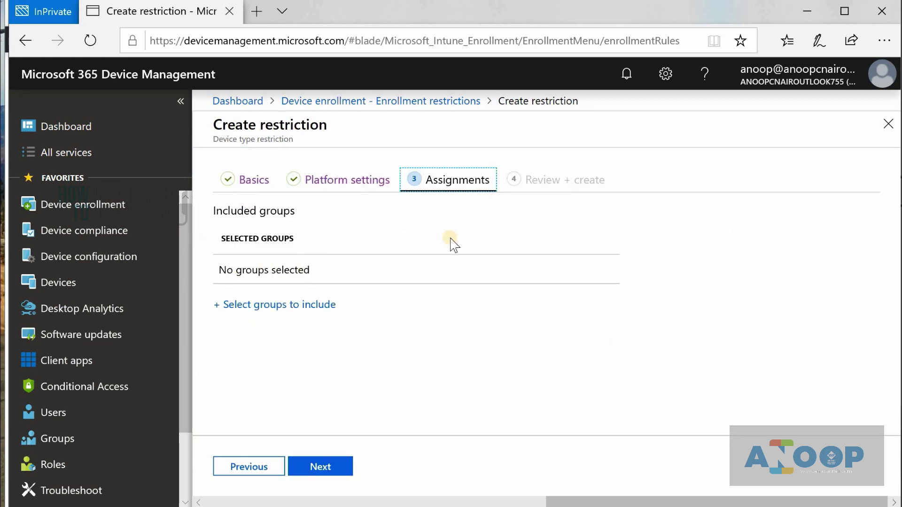
click(889, 125)
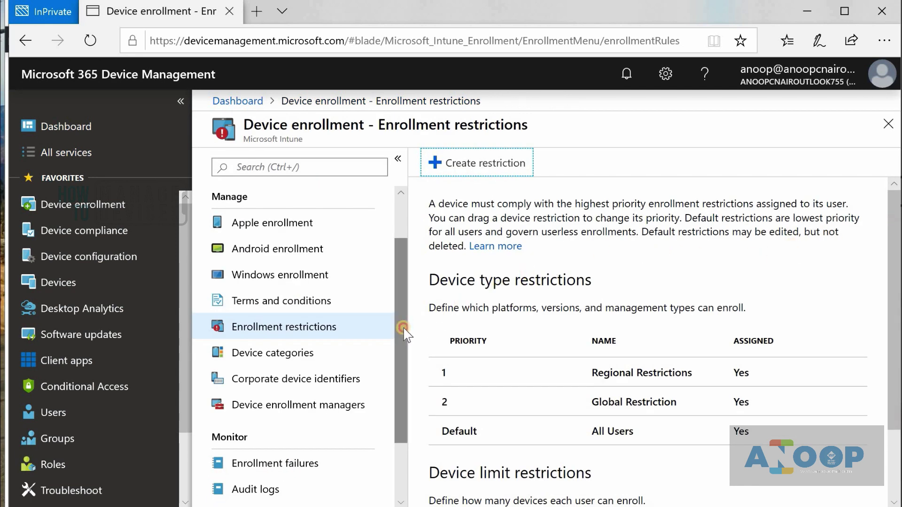
- Scroll the Manage menu to Device categories and view the single 'test' category
drag(404, 328, 407, 369)
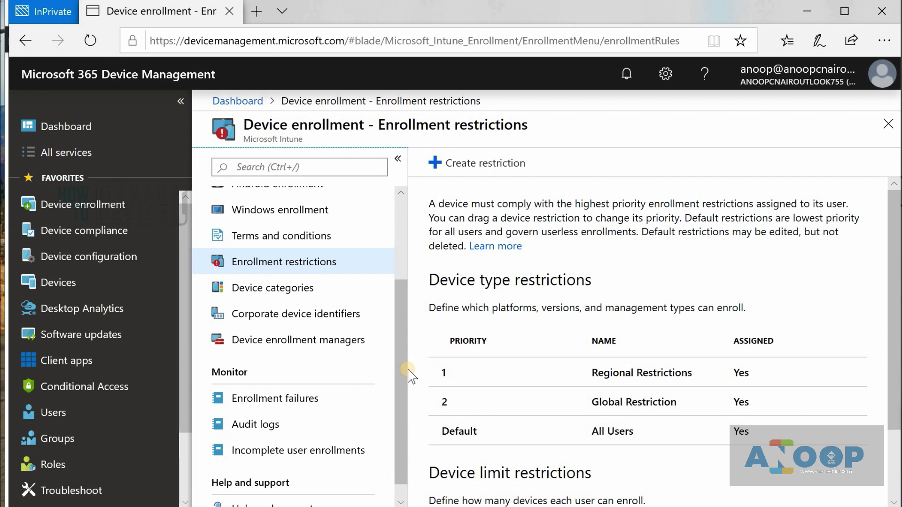
scroll(648, 329, down, 2)
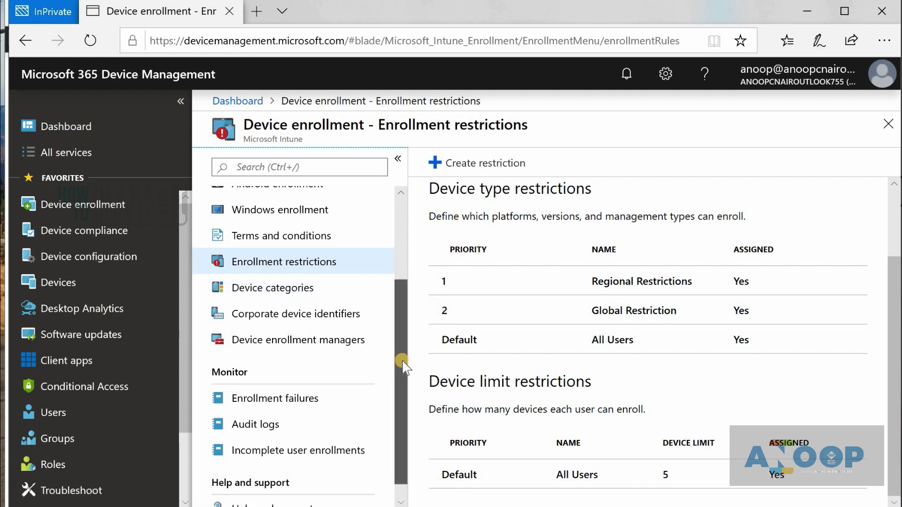
click(282, 288)
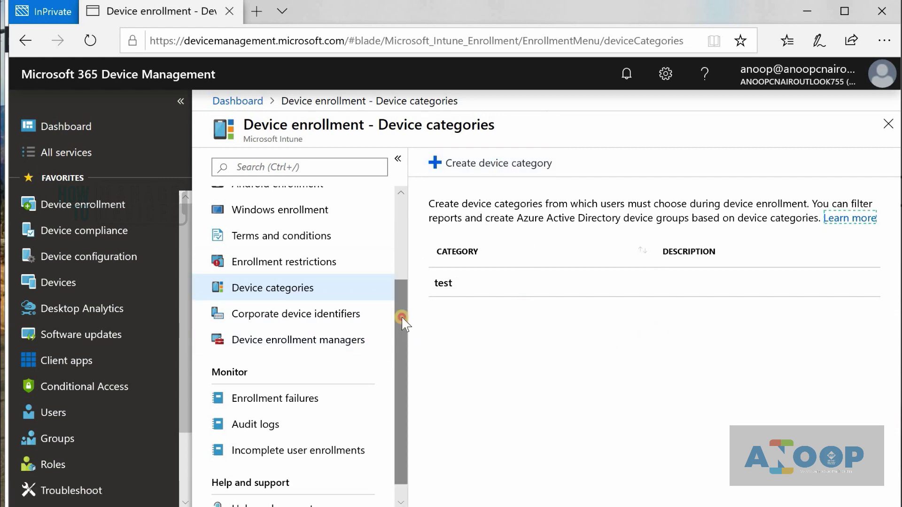
drag(401, 317, 402, 375)
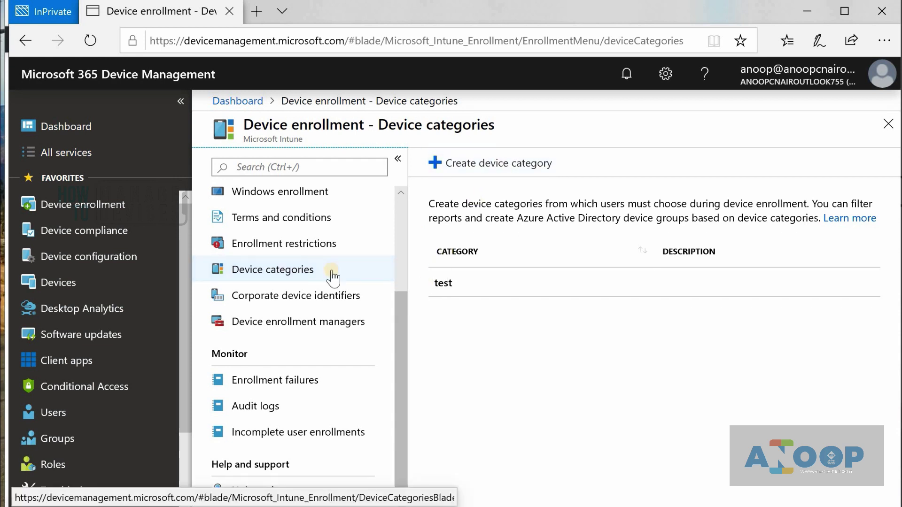
- Check the Add options for Corporate device identifiers, then switch to Device enrollment managers
click(318, 295)
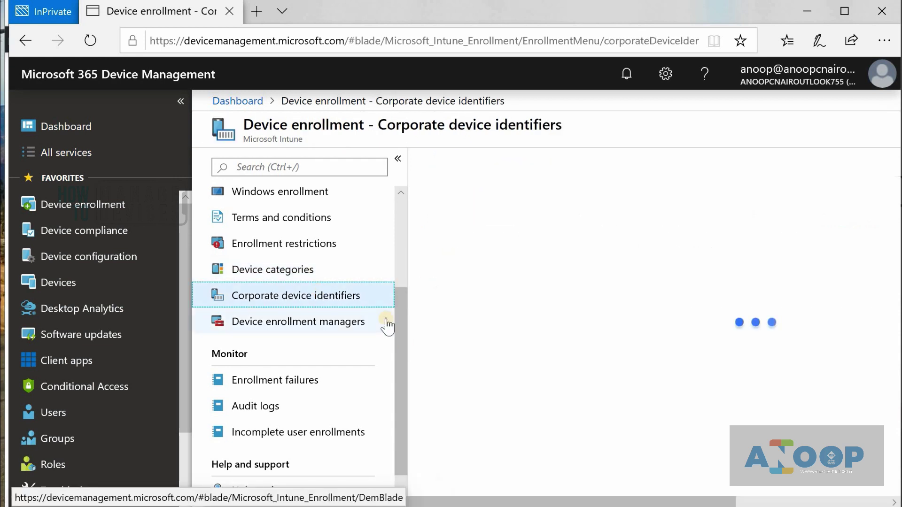
click(449, 162)
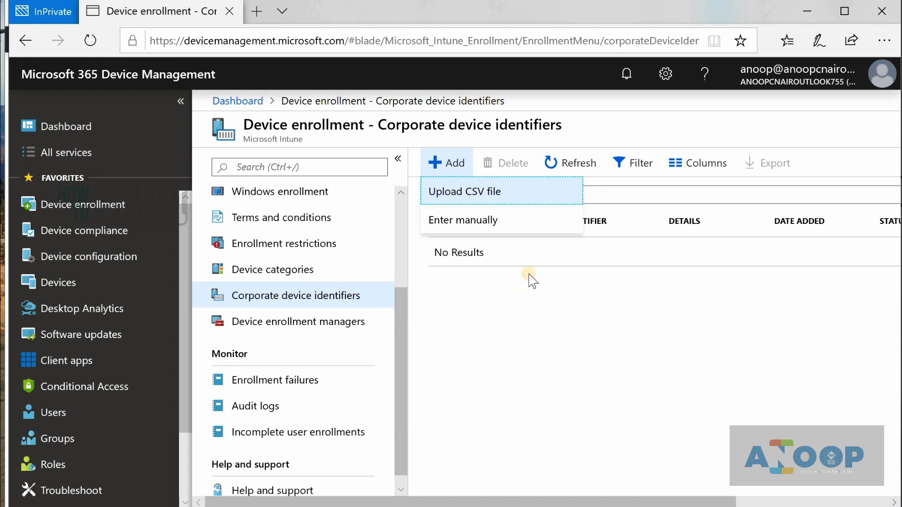
click(344, 327)
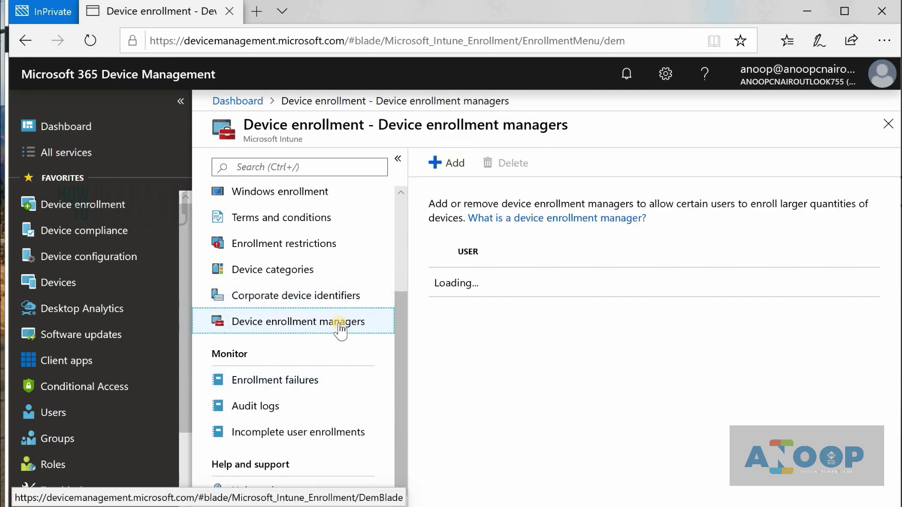
- Select and read through the explanation of device enrollment managers
drag(444, 392, 449, 160)
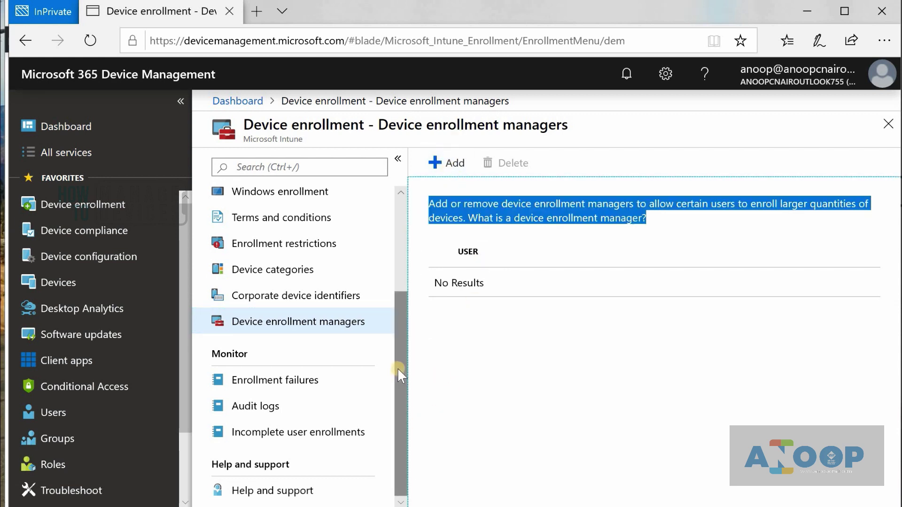
drag(402, 365, 394, 249)
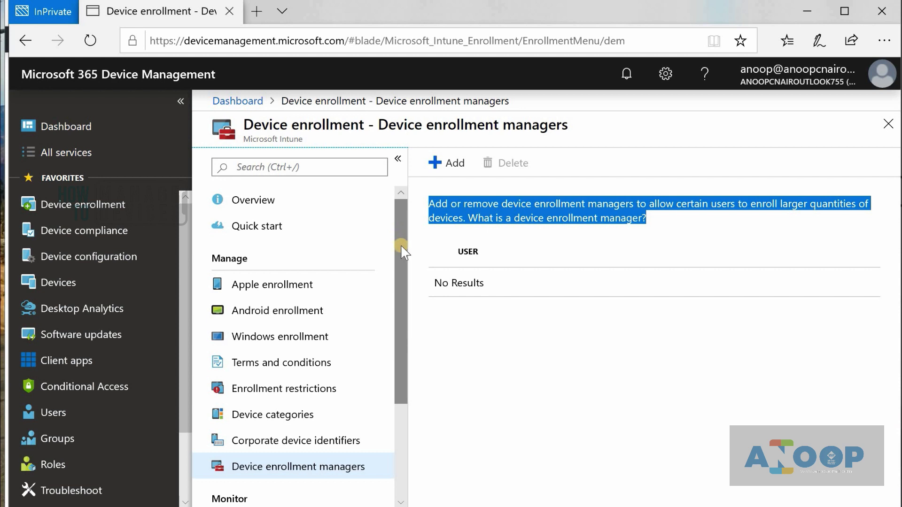
drag(399, 246, 394, 216)
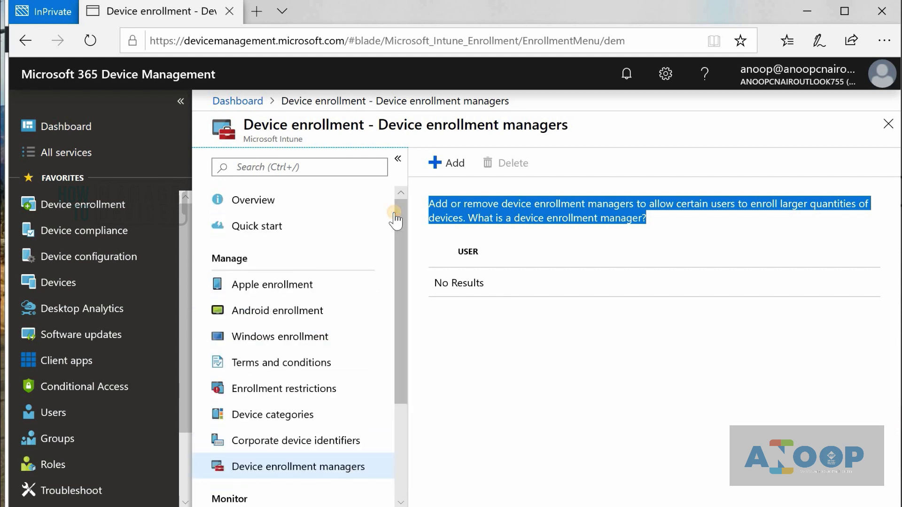
drag(409, 275, 421, 349)
drag(398, 232, 399, 202)
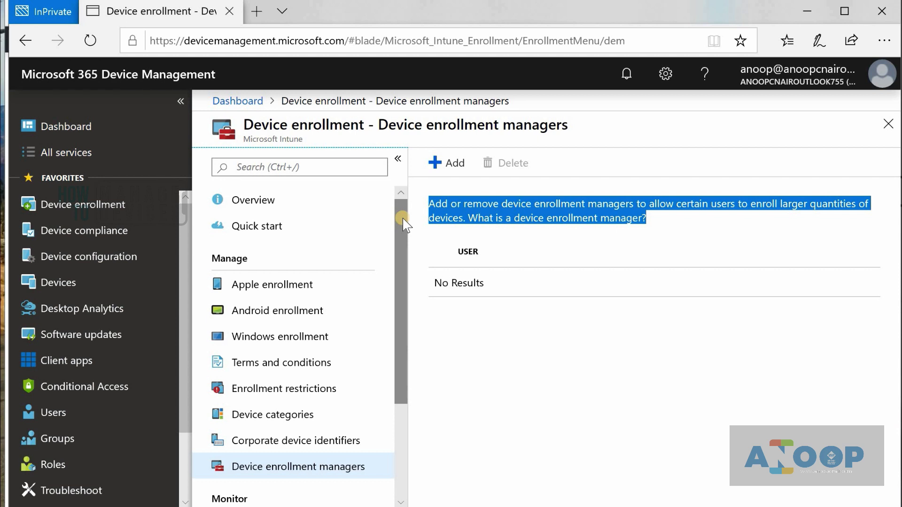
drag(402, 218, 92, 205)
drag(403, 288, 390, 475)
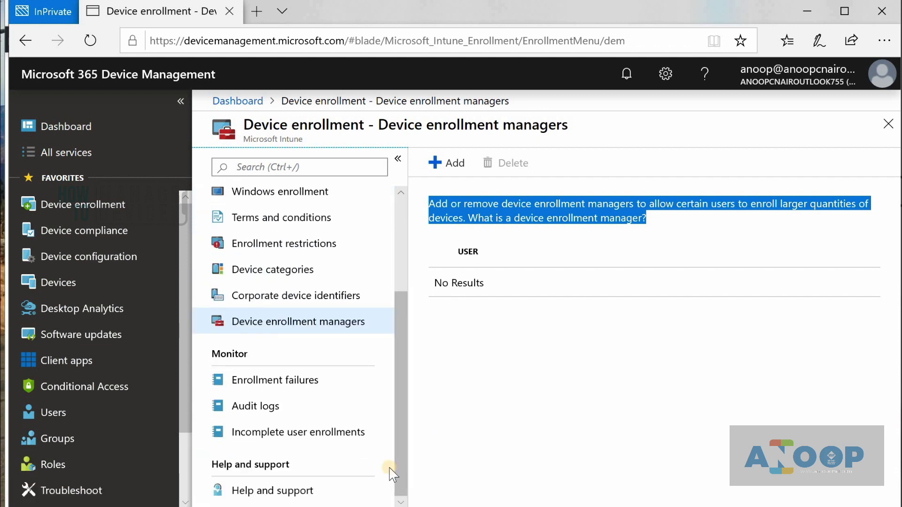